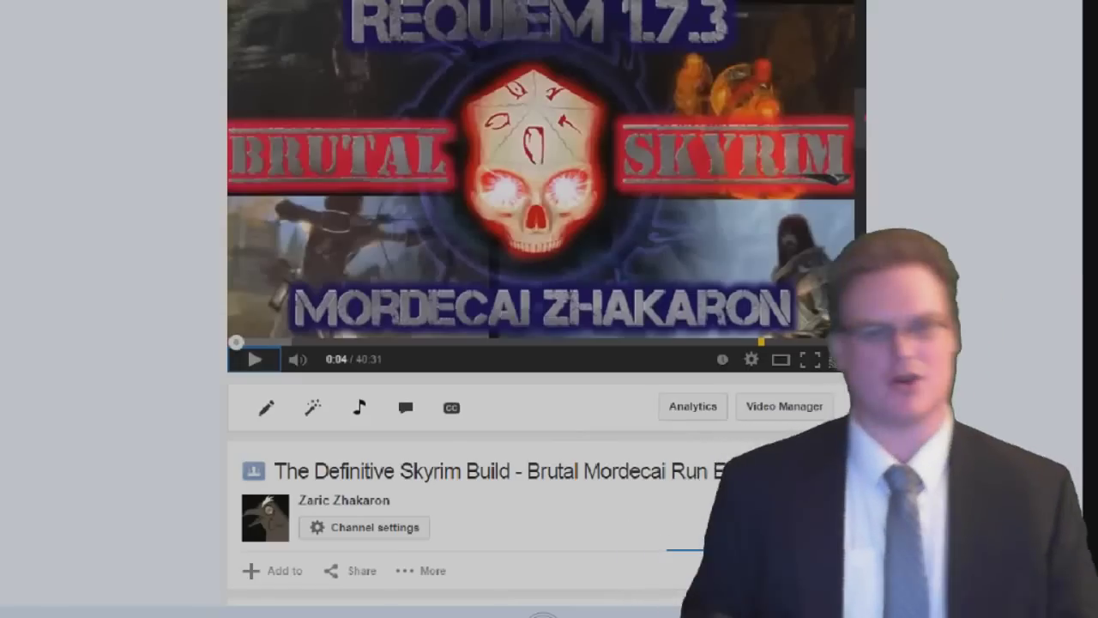
scroll(547, 301, "down", 3)
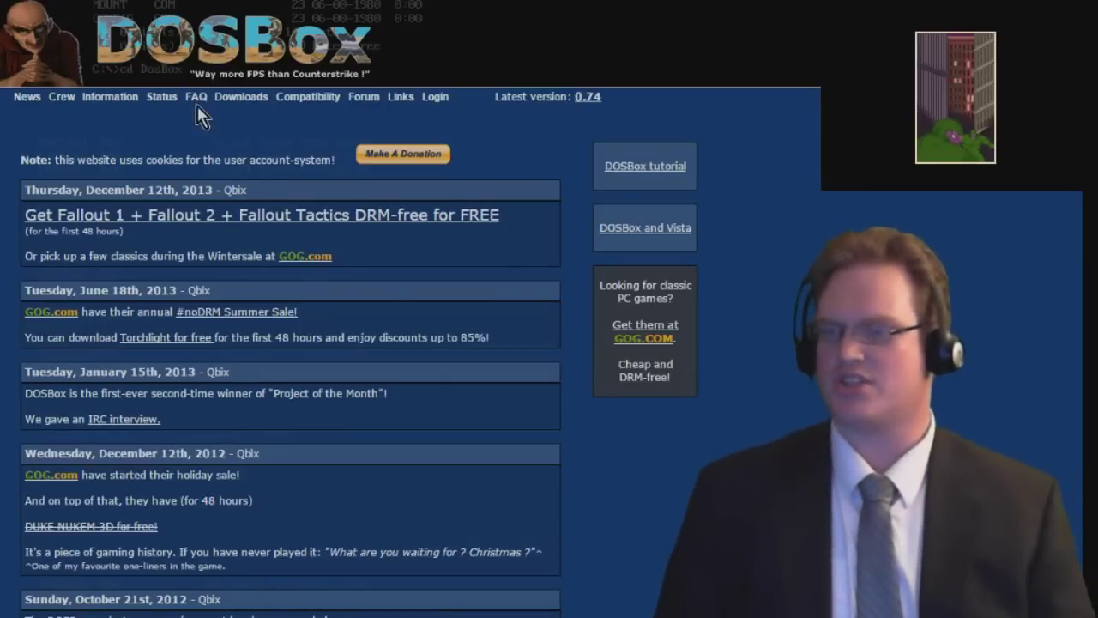
Open the DOSBox downloads page and run the DOSBox 0.74 installer past the license agreement and component selection with Desktop Shortcut enabled.
left_click(241, 102)
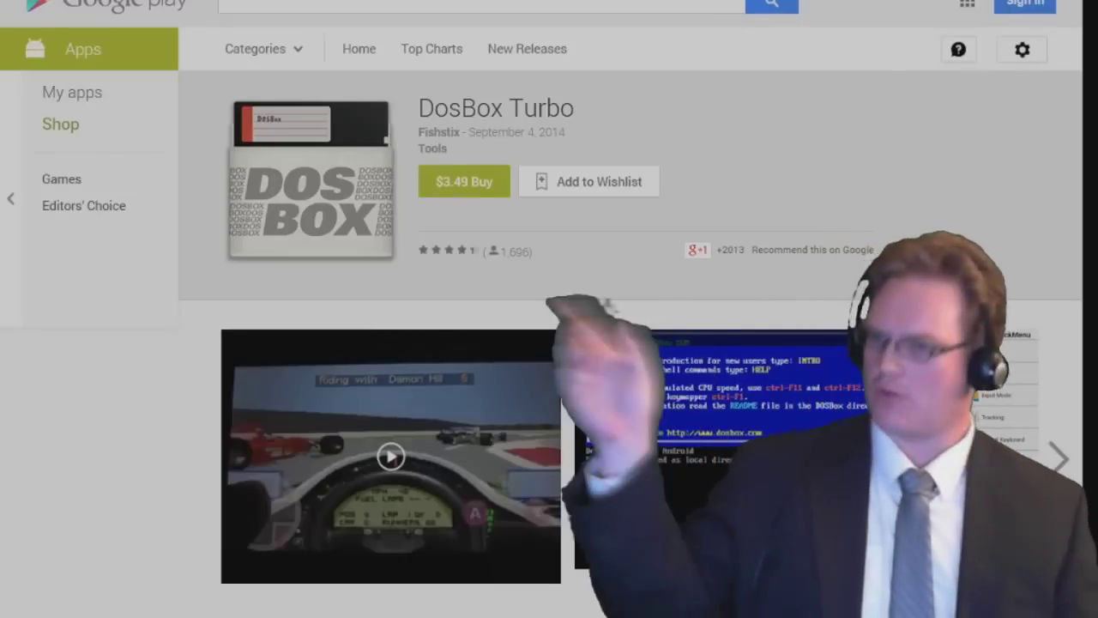
scroll(549, 343, "down", 10)
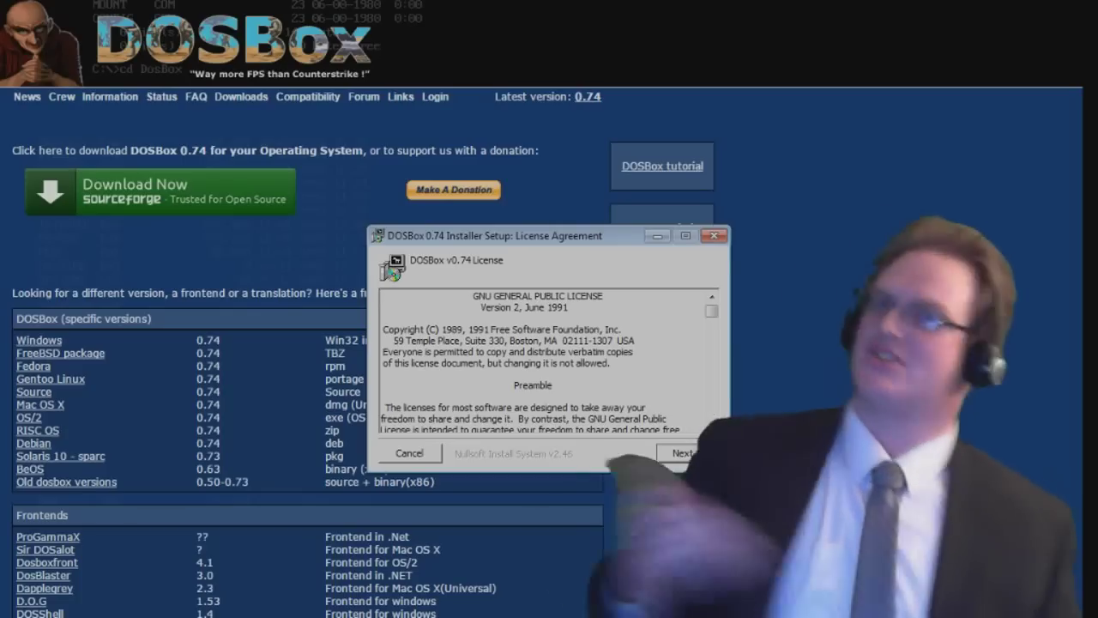
scroll(549, 360, "down", 3)
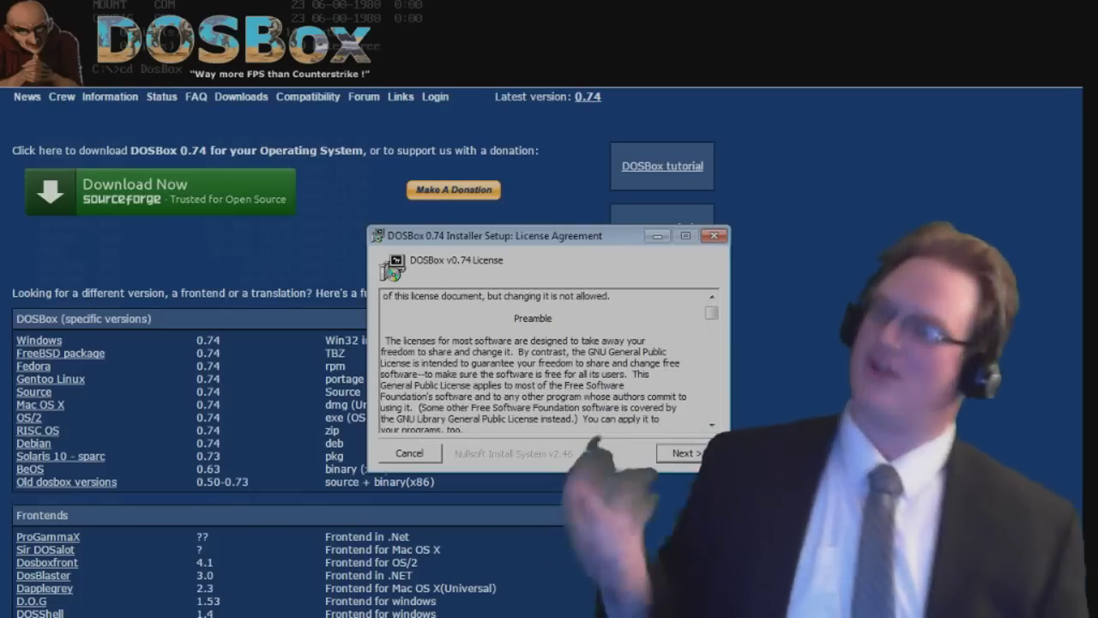
key("Return")
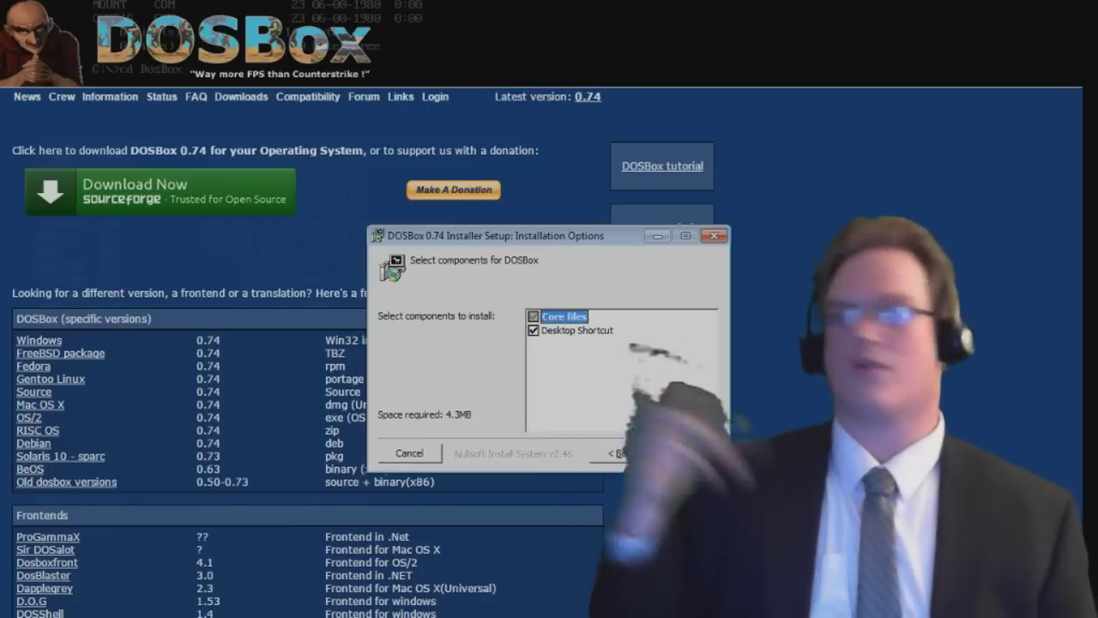
key("Return")
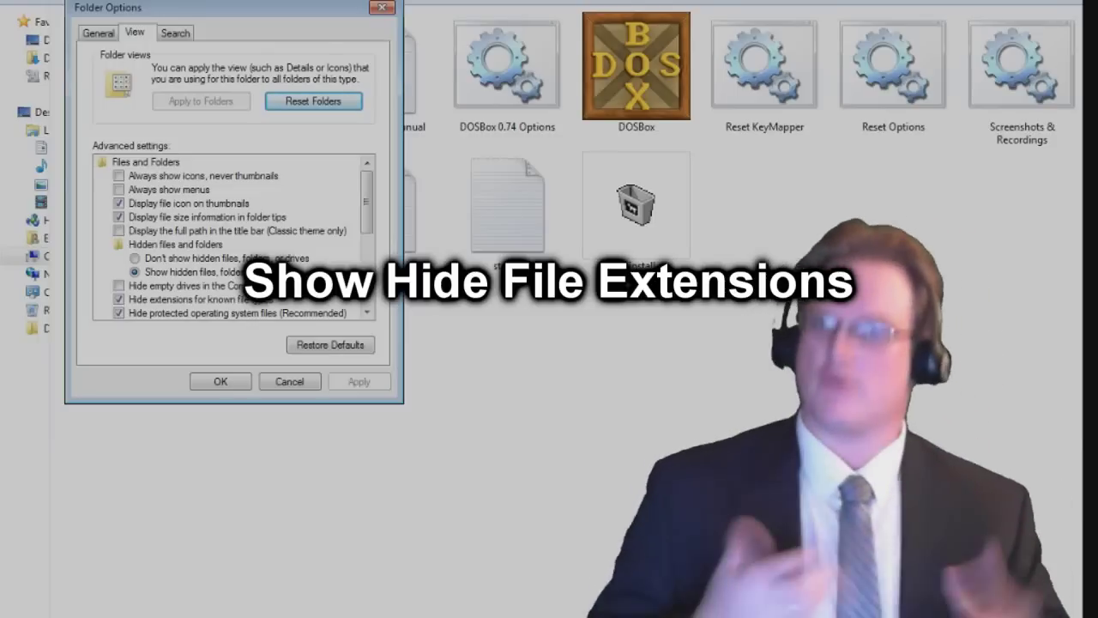
Turn off "Hide extensions for known file types" in Folder Options and apply it.
left_click(197, 298)
left_click_drag(171, 7, 611, 88)
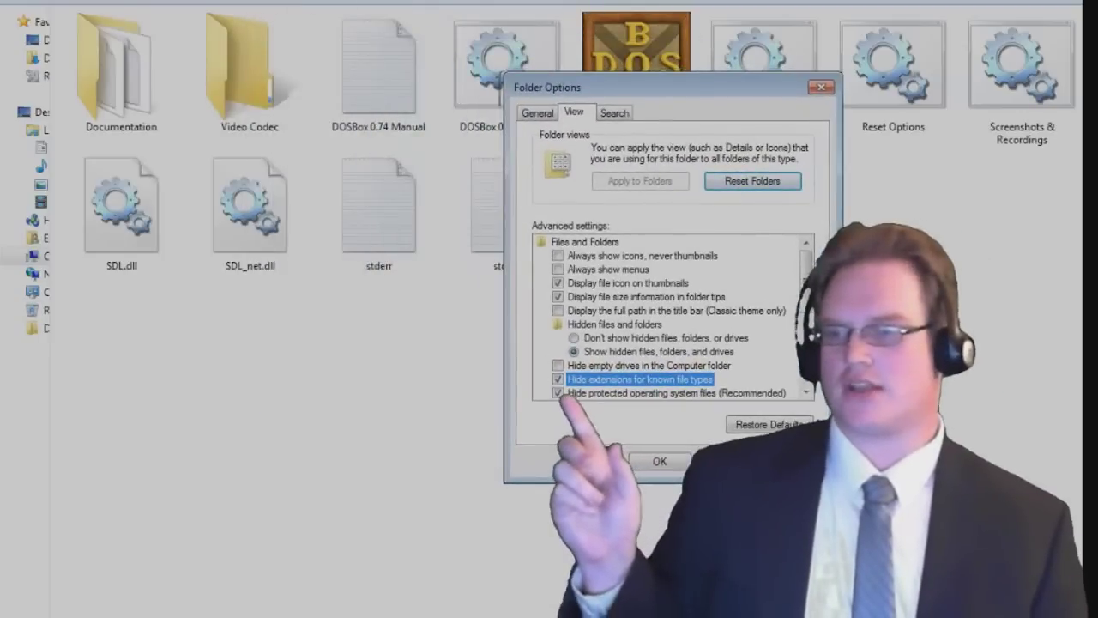
key("space")
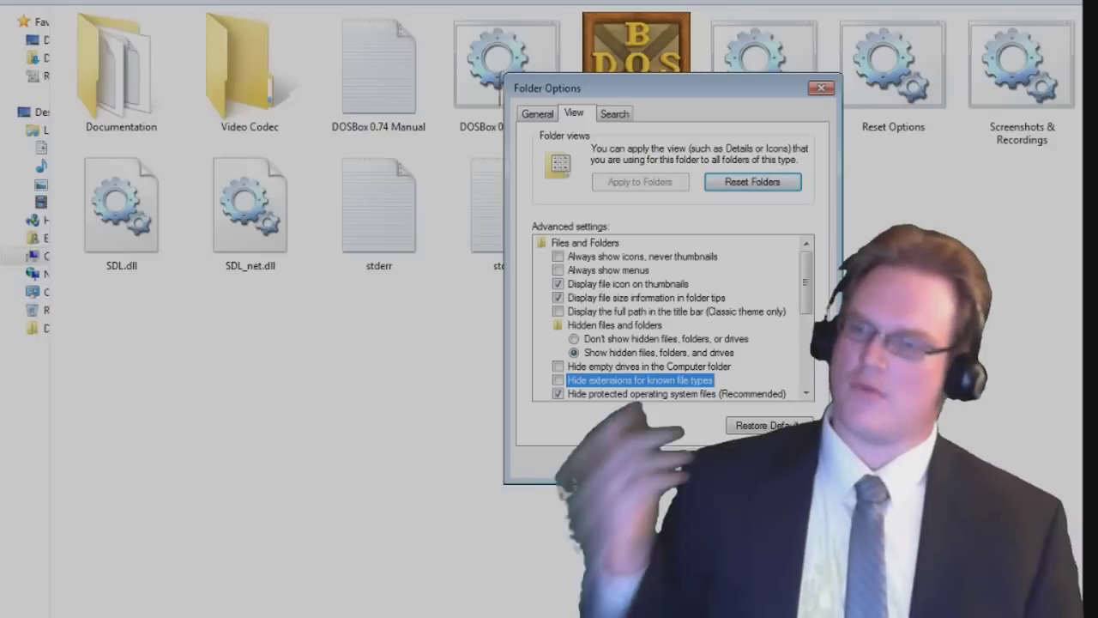
left_click_drag(652, 88, 613, 107)
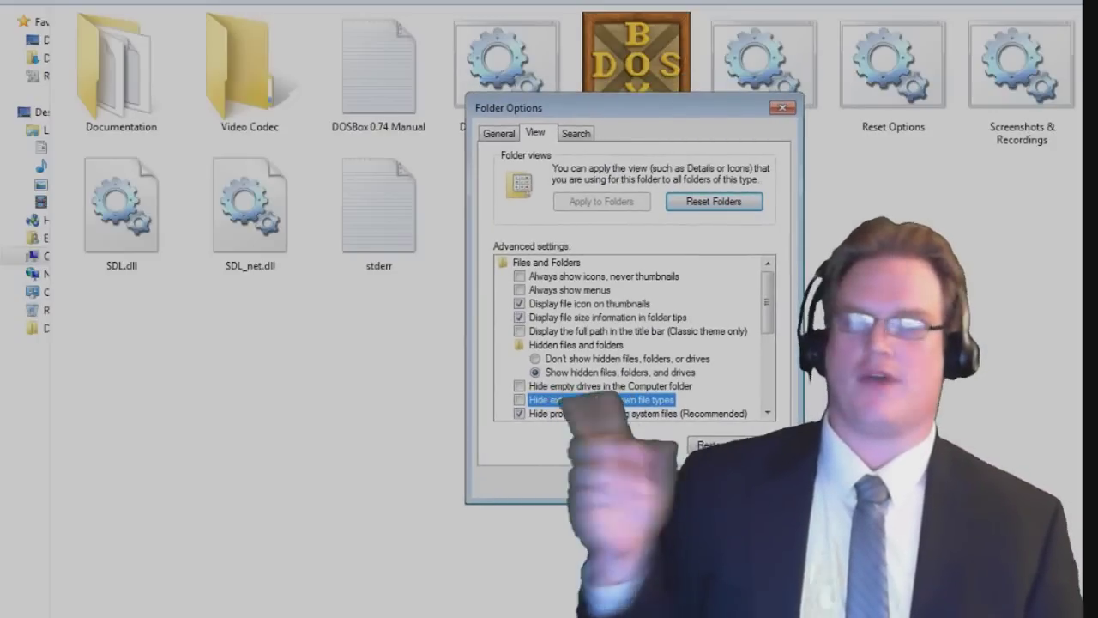
key("Return")
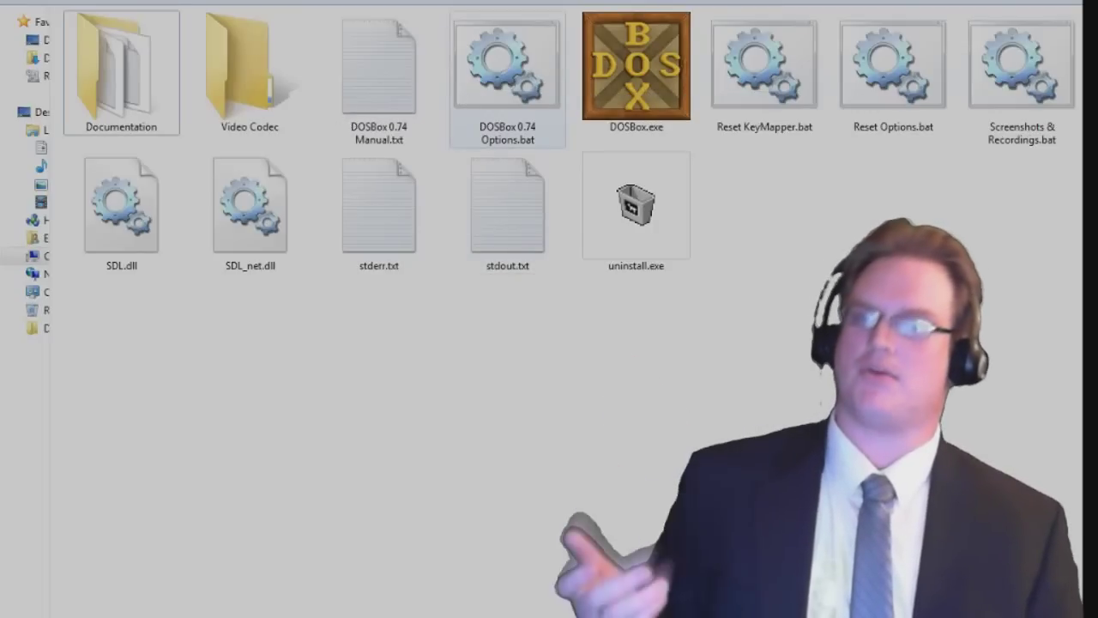
Open the DOSBox configuration file through DOSBox 0.74 Options.bat and call up saving it as a new file.
left_click(507, 77)
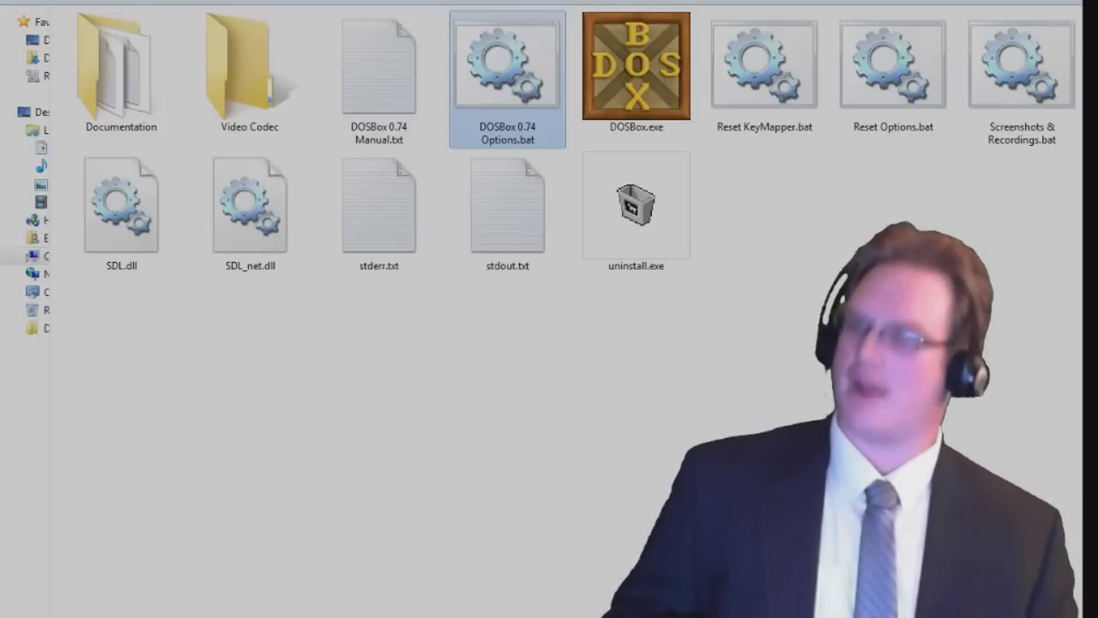
key("Return")
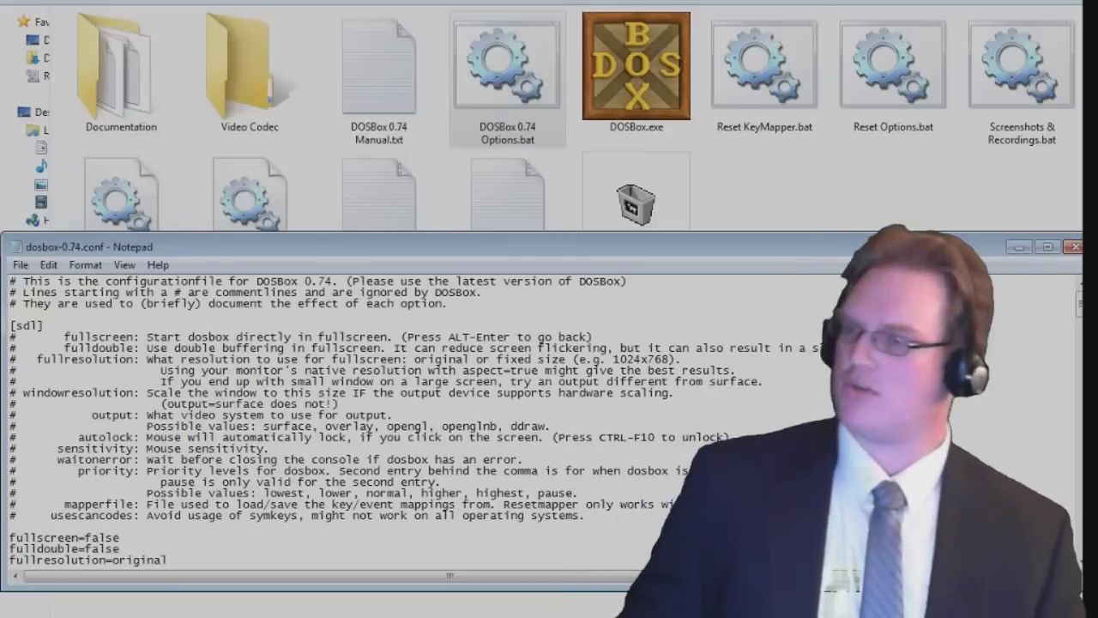
key("alt+f")
key("a")
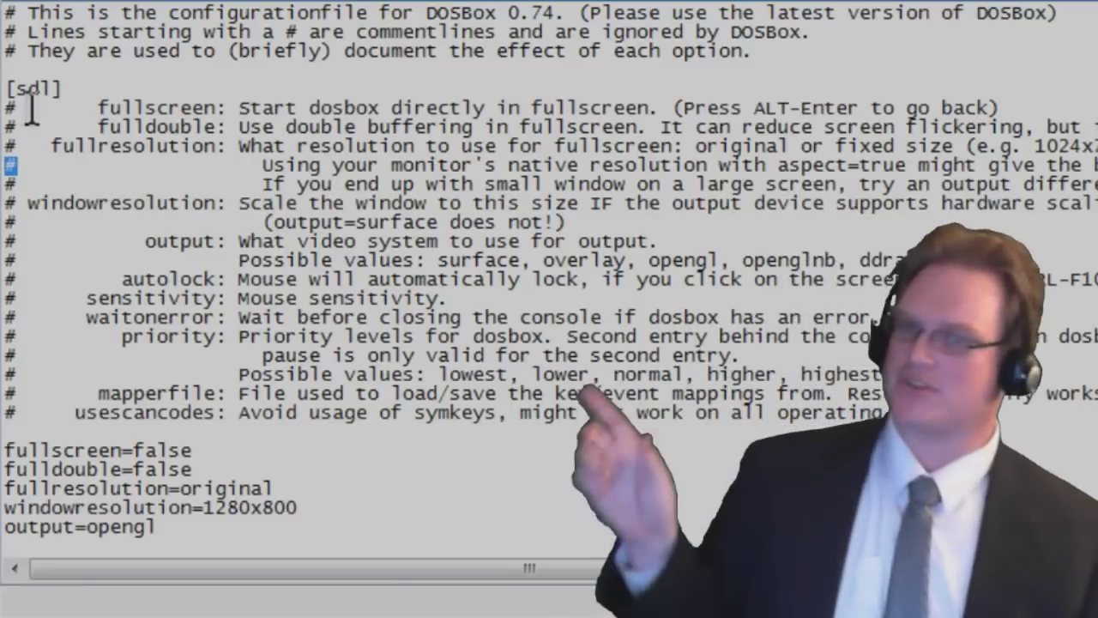
Examine the comment lines of the [sdl] section, including the description of the fullscreen option.
left_click(17, 184)
double_click(11, 203)
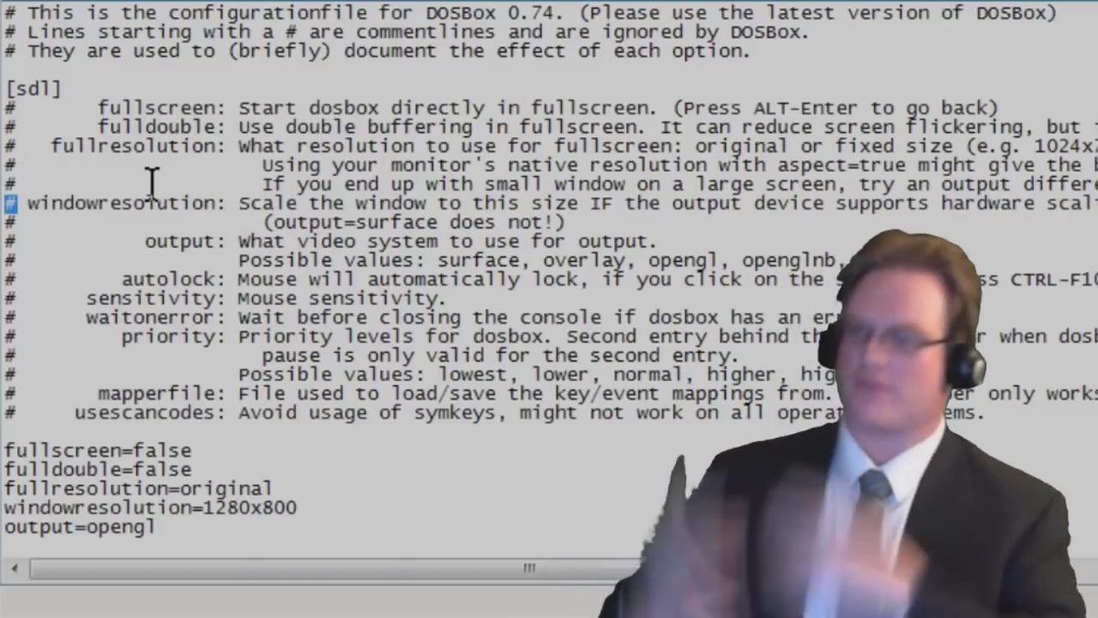
scroll(151, 180, "down", 3)
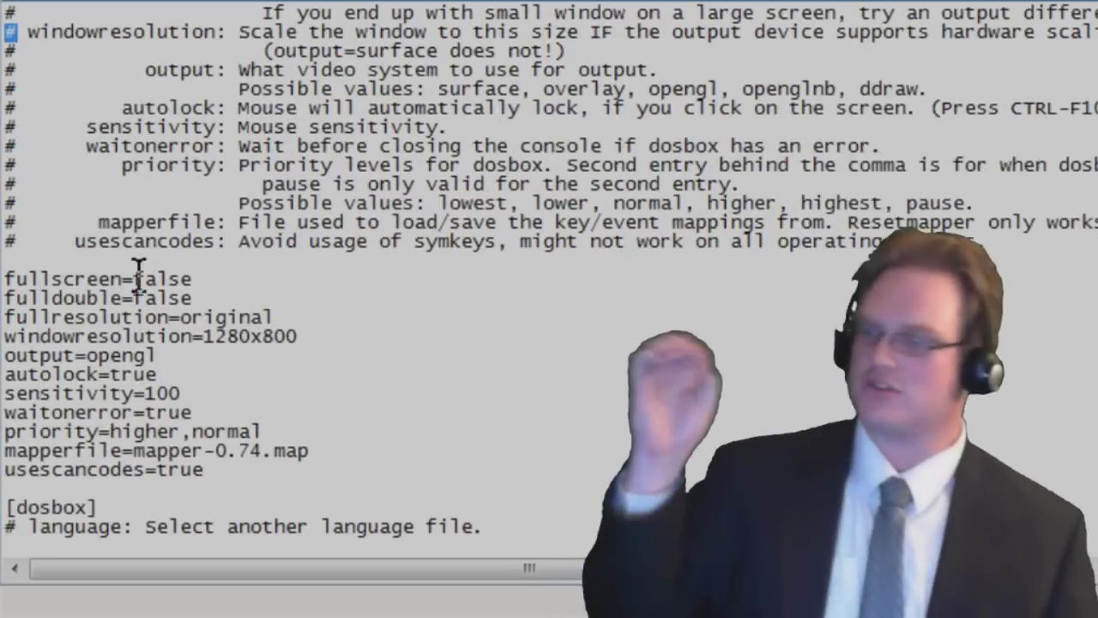
left_click(140, 279)
scroll(346, 301, "up", 2)
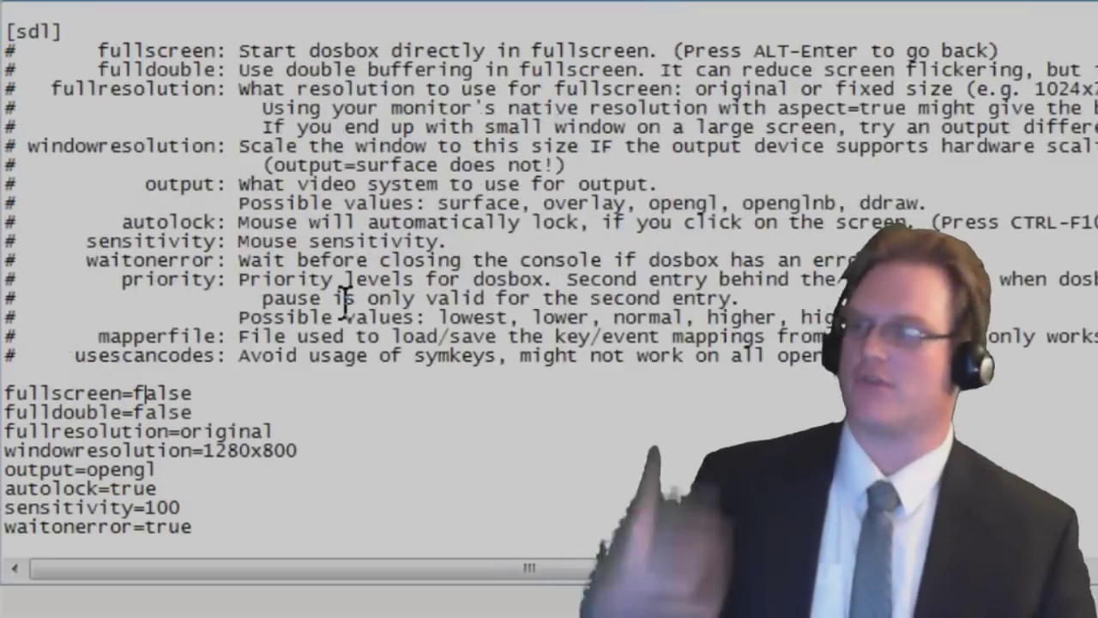
left_click_drag(179, 50, 1024, 50)
left_click(1023, 50)
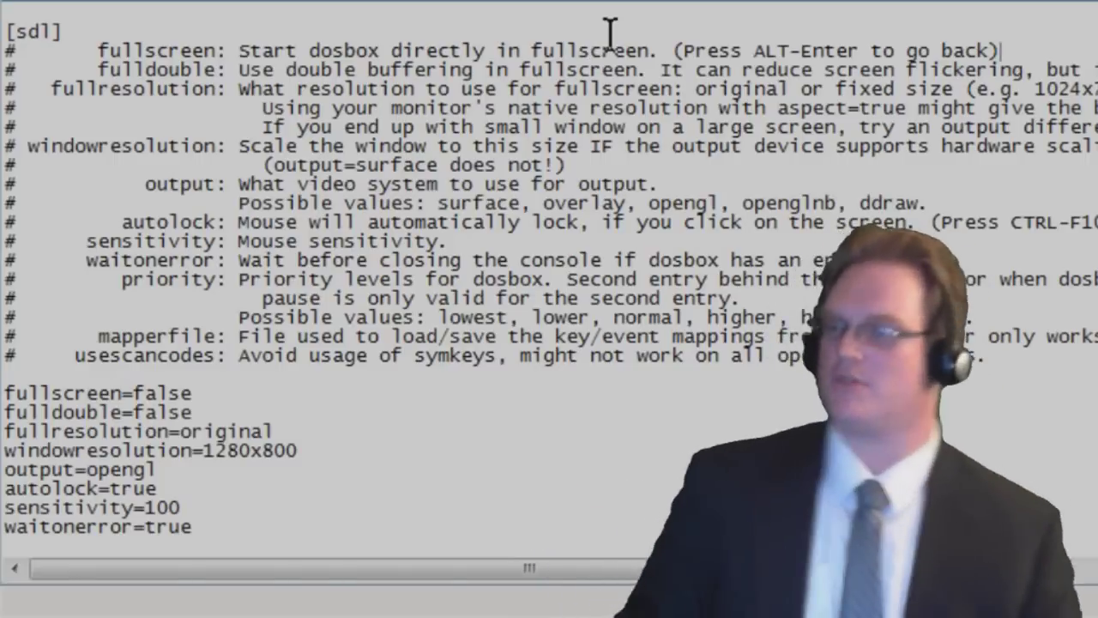
Review the fullscreen, windowresolution and output setting lines in the [sdl] section.
left_click_drag(194, 393, 3, 384)
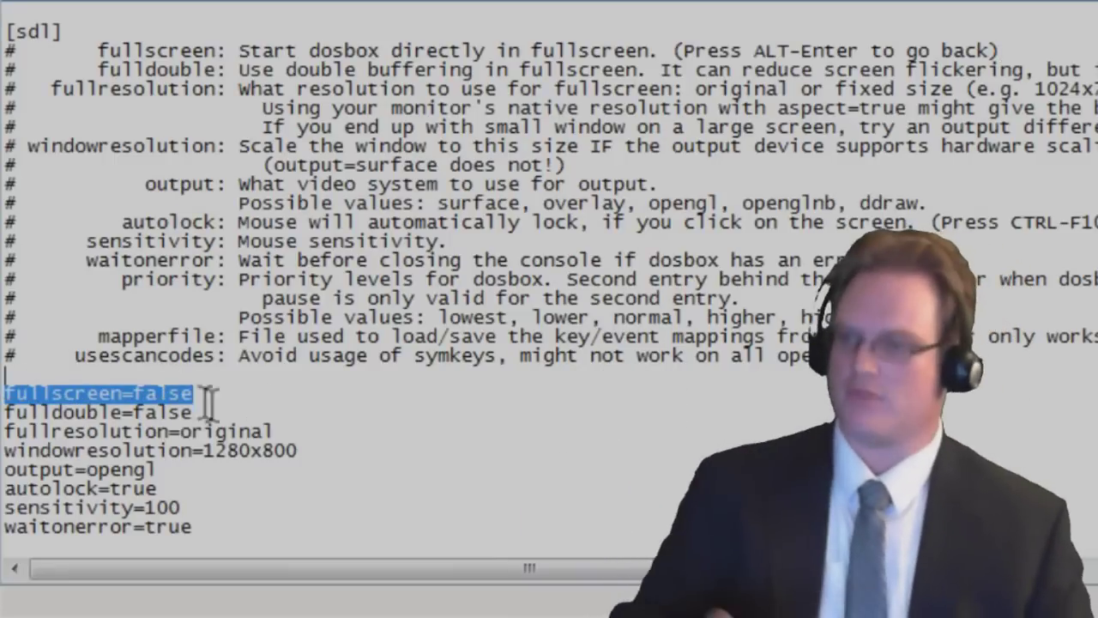
left_click(297, 450)
left_click_drag(176, 260, 2, 260)
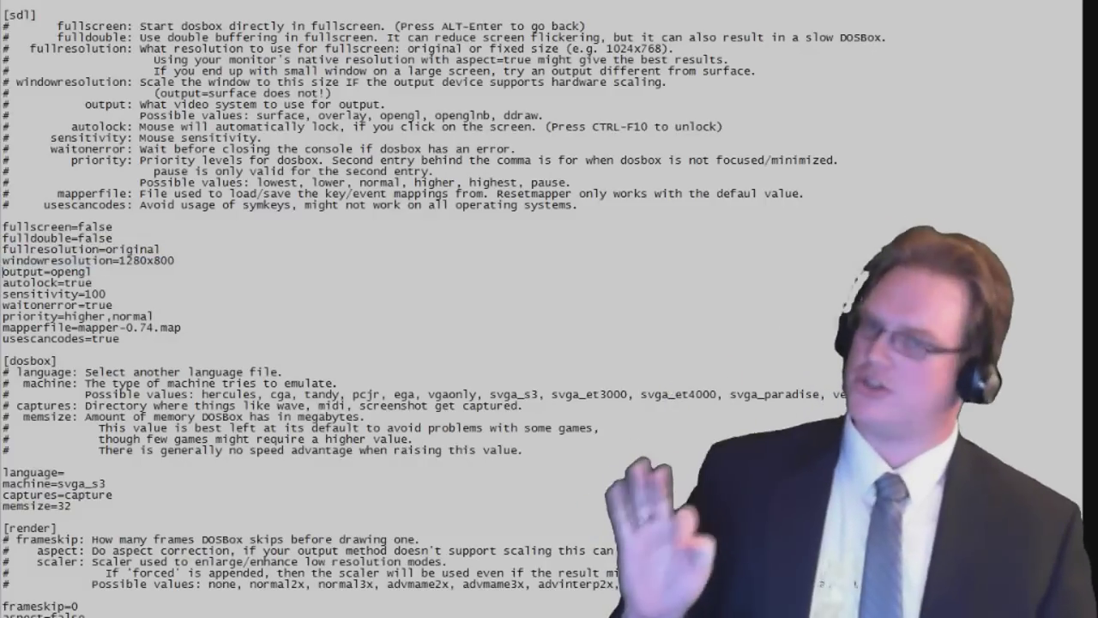
left_click(175, 260)
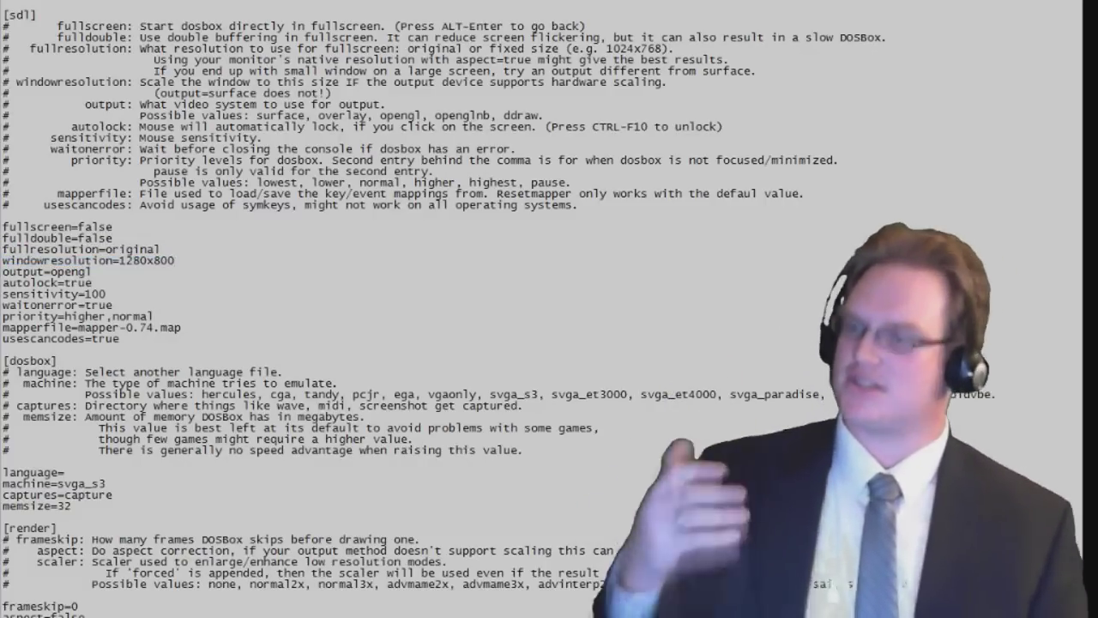
key("shift+Home")
key("alt+Tab")
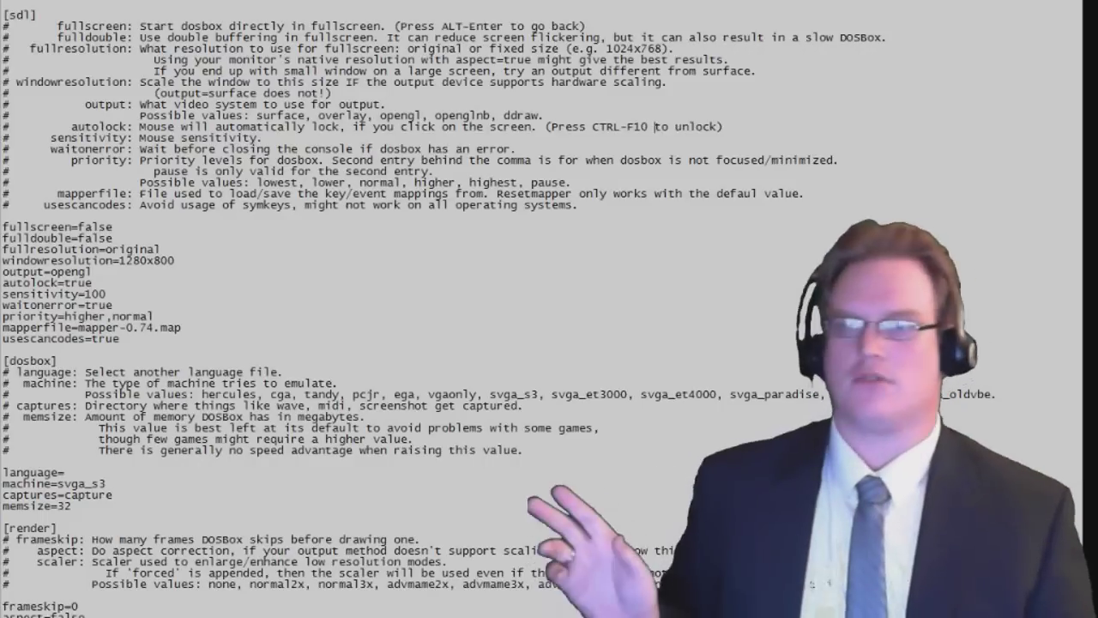
key("shift+End")
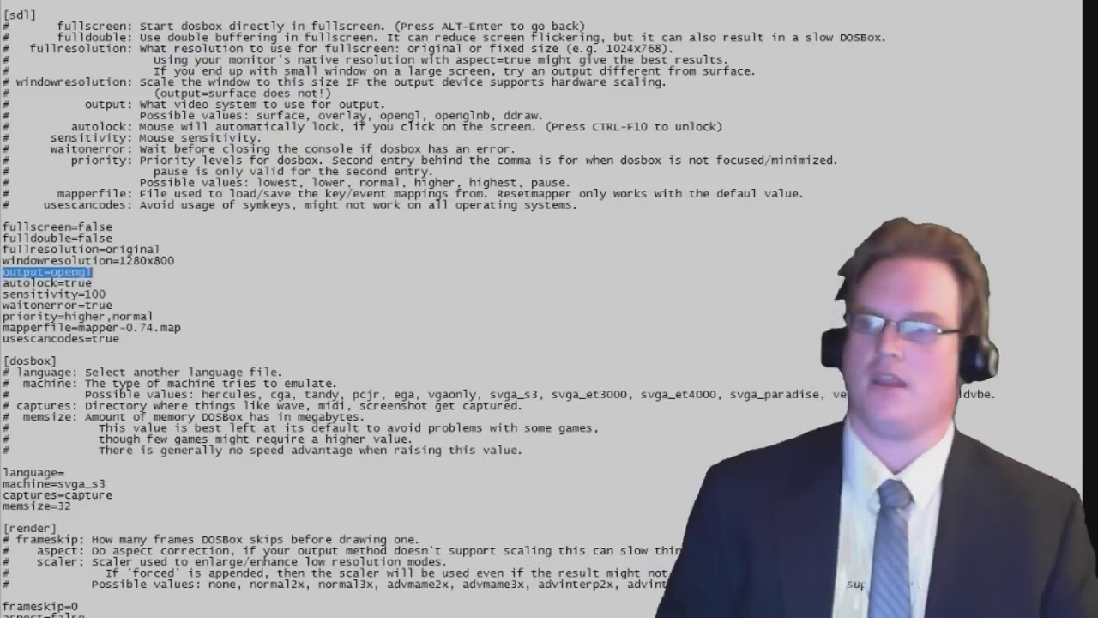
key("alt+Tab")
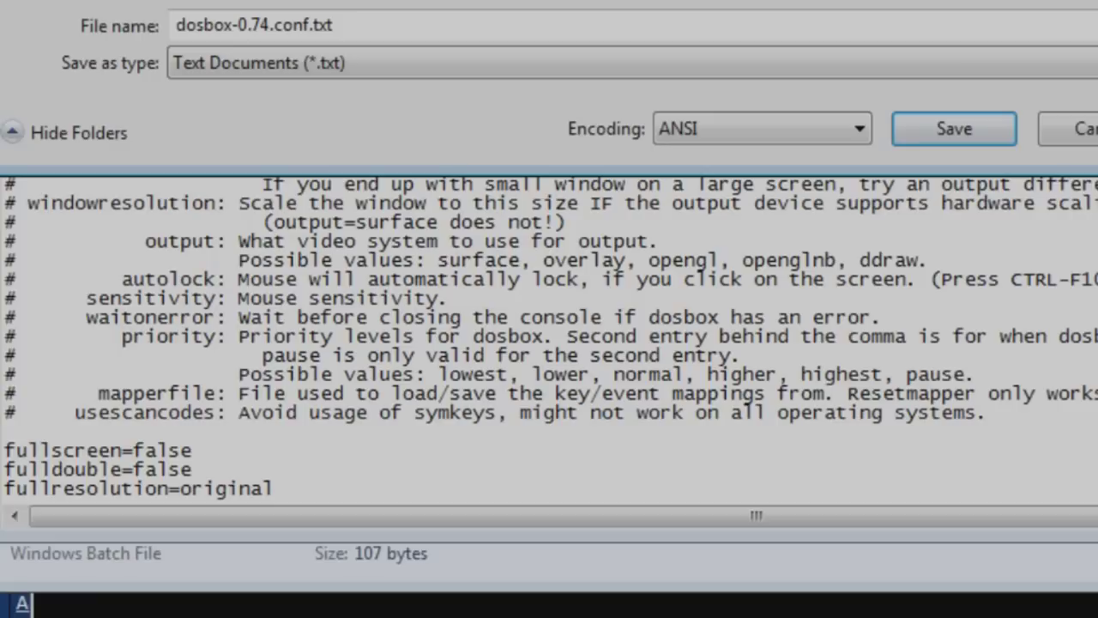
Save the configuration as dosbox-0.74.conf with the file type All Files, removing the .txt extension.
key("alt+Down")
key("Down")
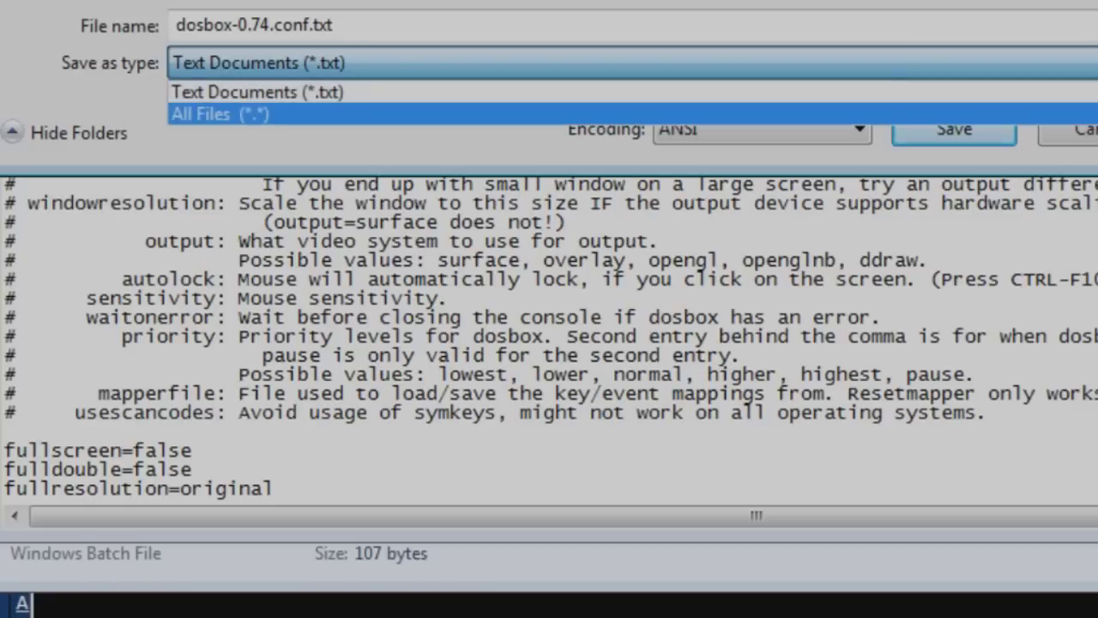
key("Return")
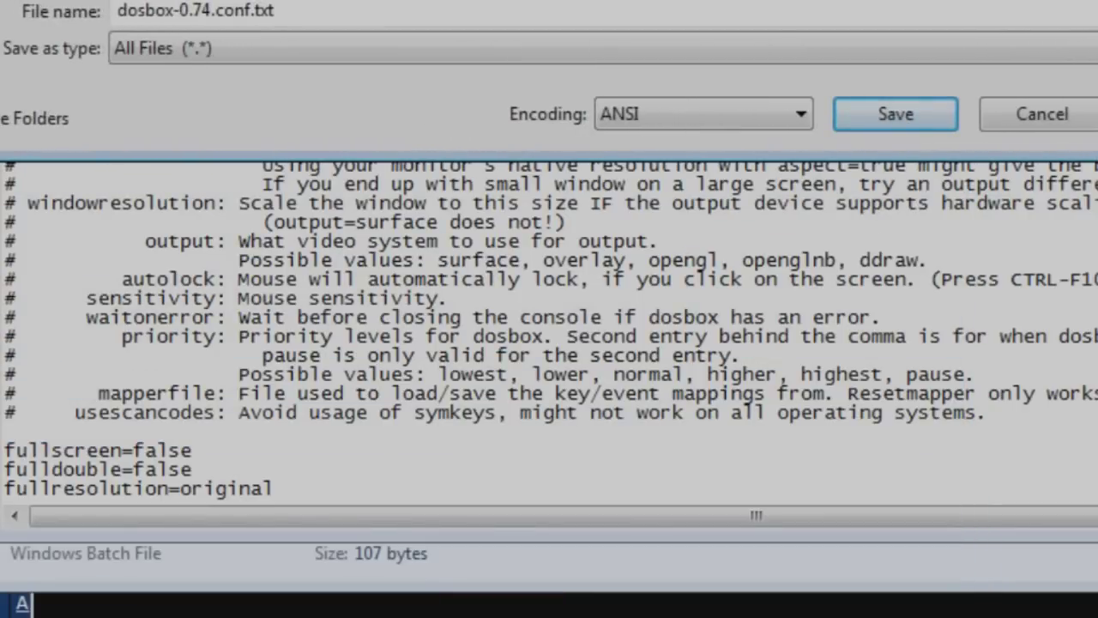
key("BackSpace")
key("BackSpace")
key("BackSpace")
key("BackSpace")
key("Return")
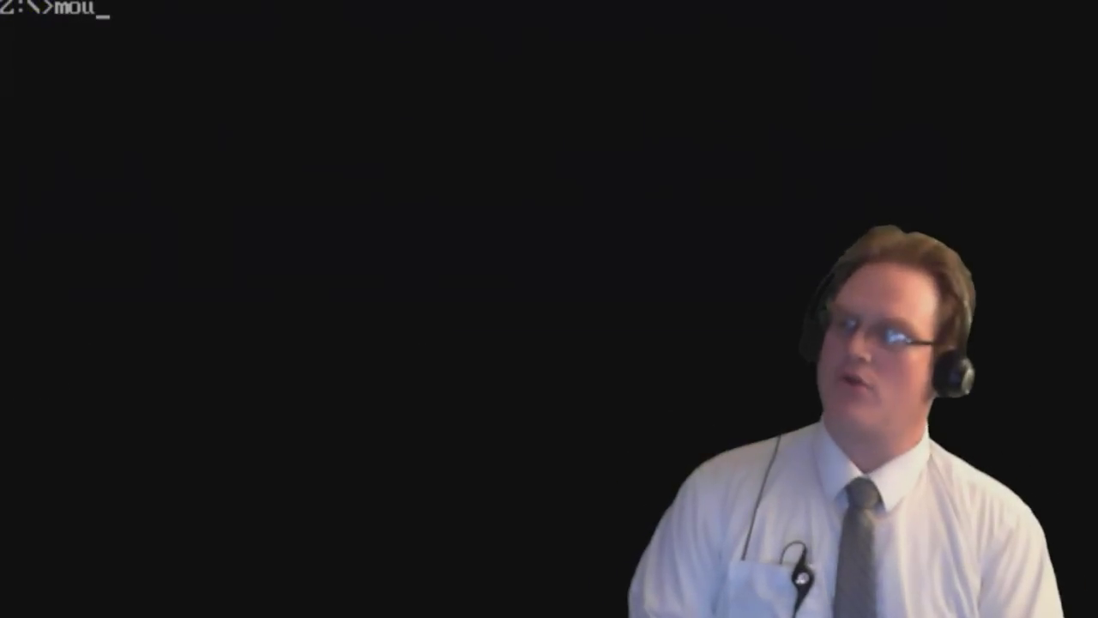
List the mounted drives in DOSBox and mount the folder c:\es1a as drive C.
key("Return")
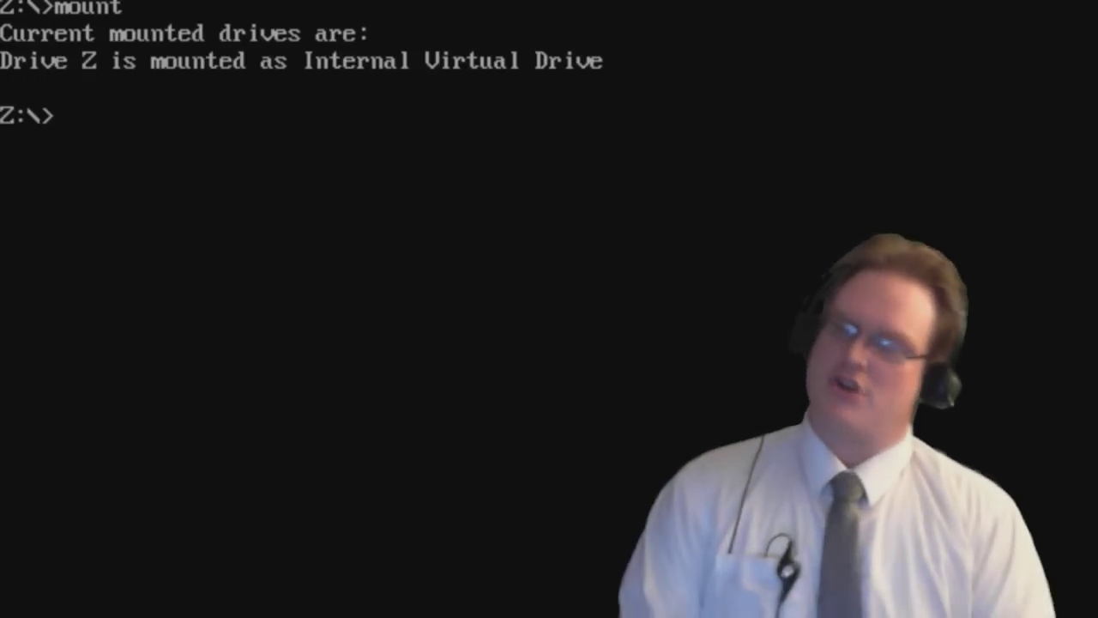
type("mount c")
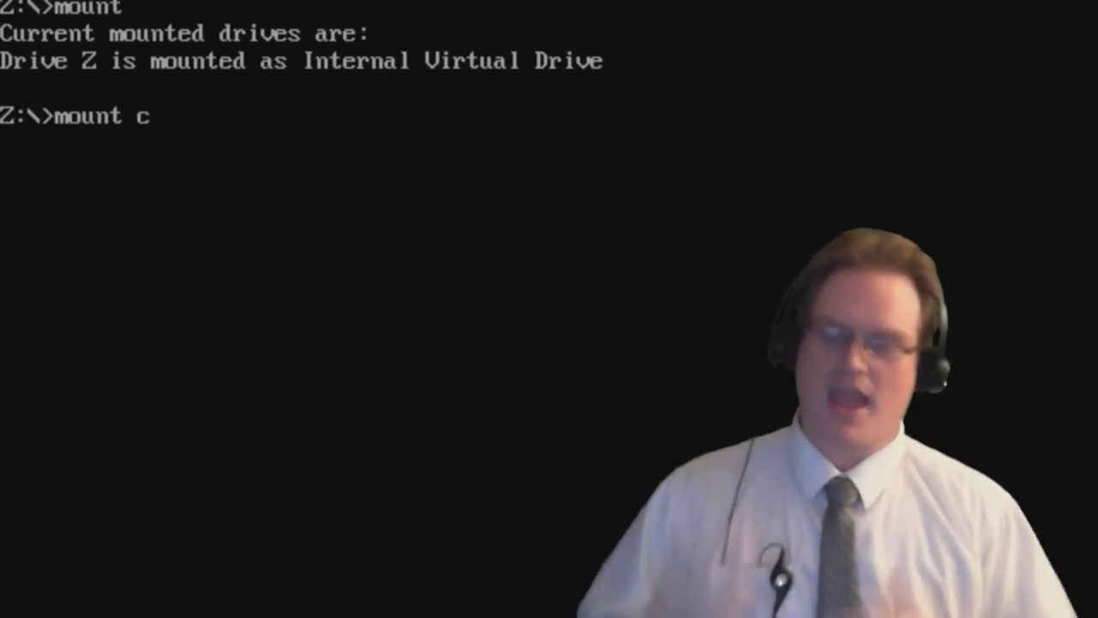
type(" c:\\")
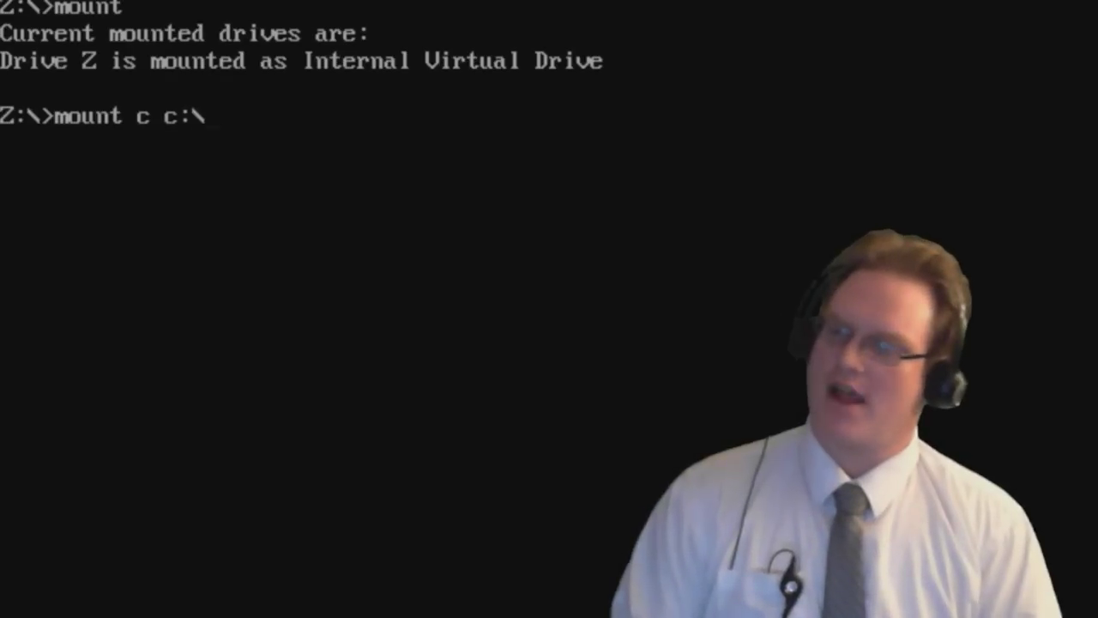
type("es1")
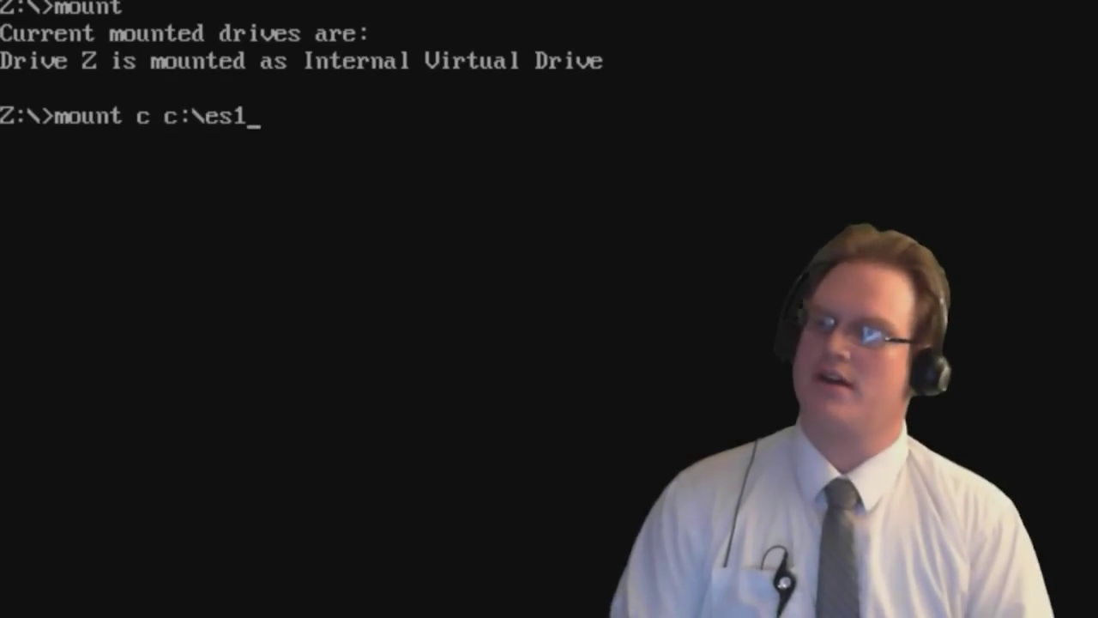
type("a")
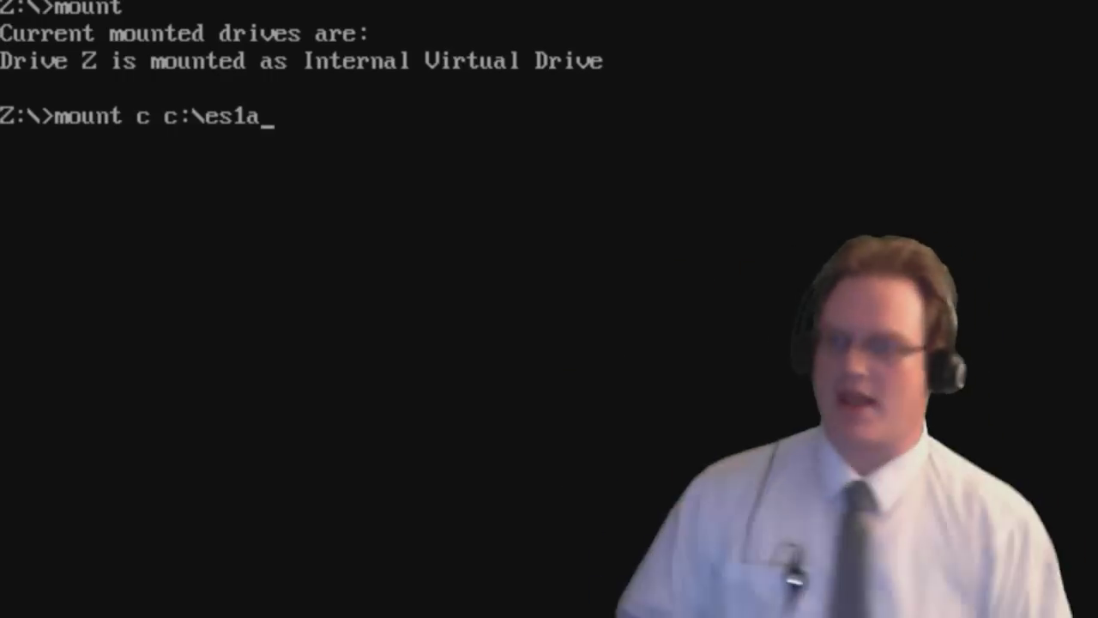
key("Return")
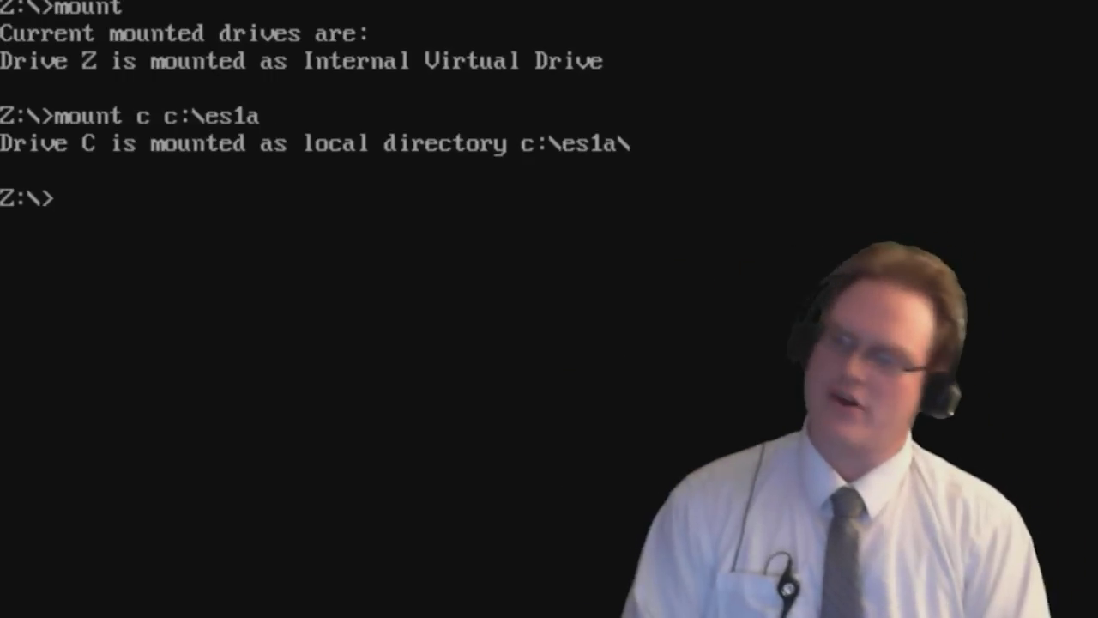
Switch to drive C: and list its directory contents with dir.
type("C:")
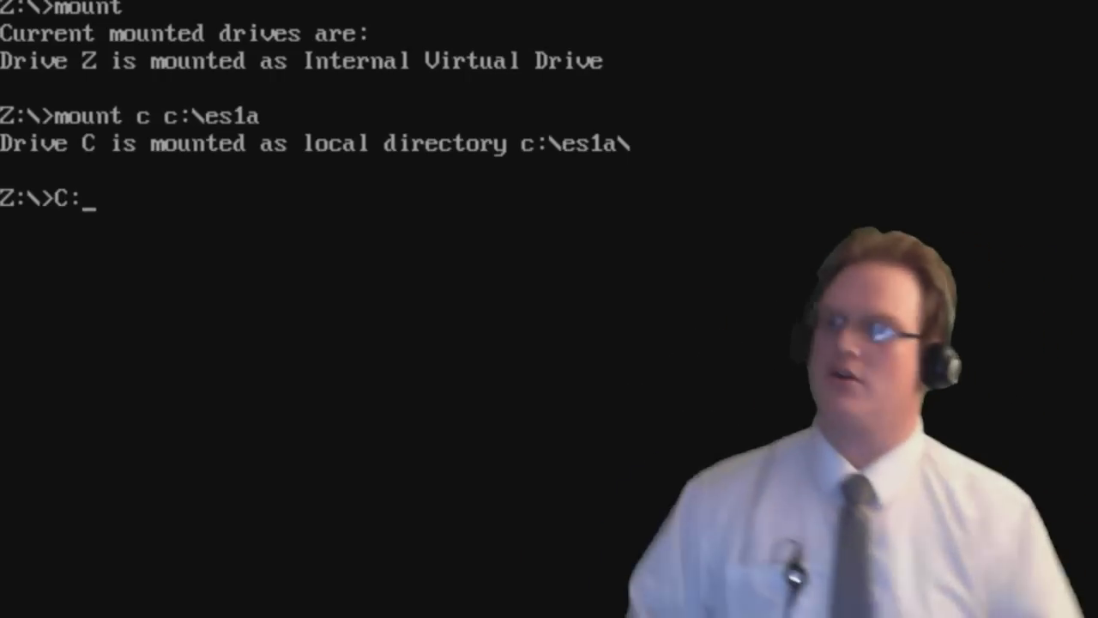
key("Return")
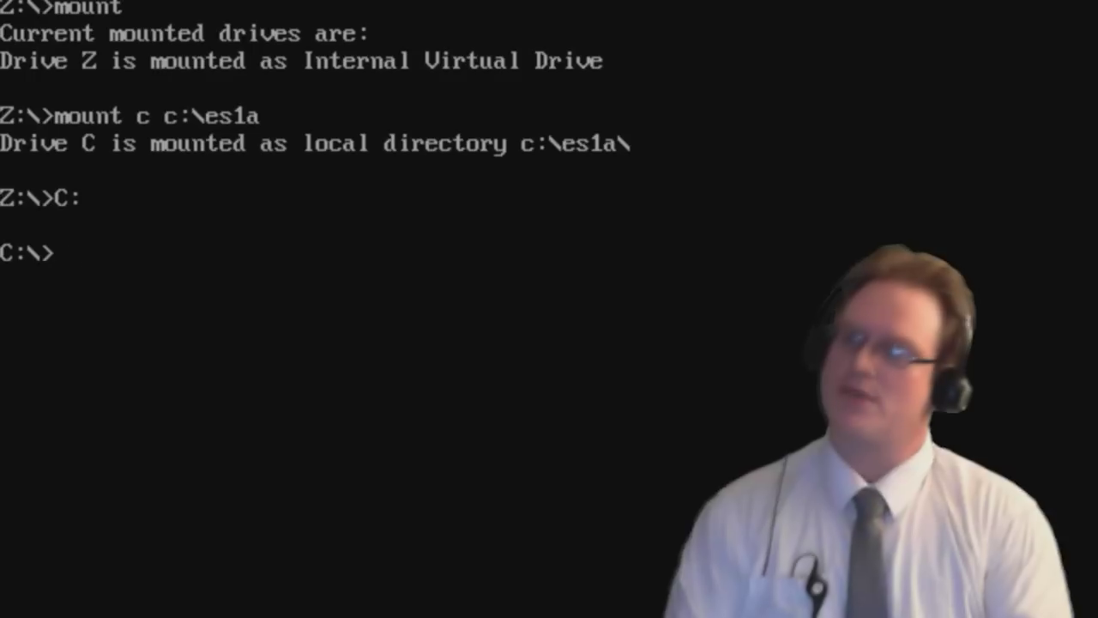
type("dir")
key("Return")
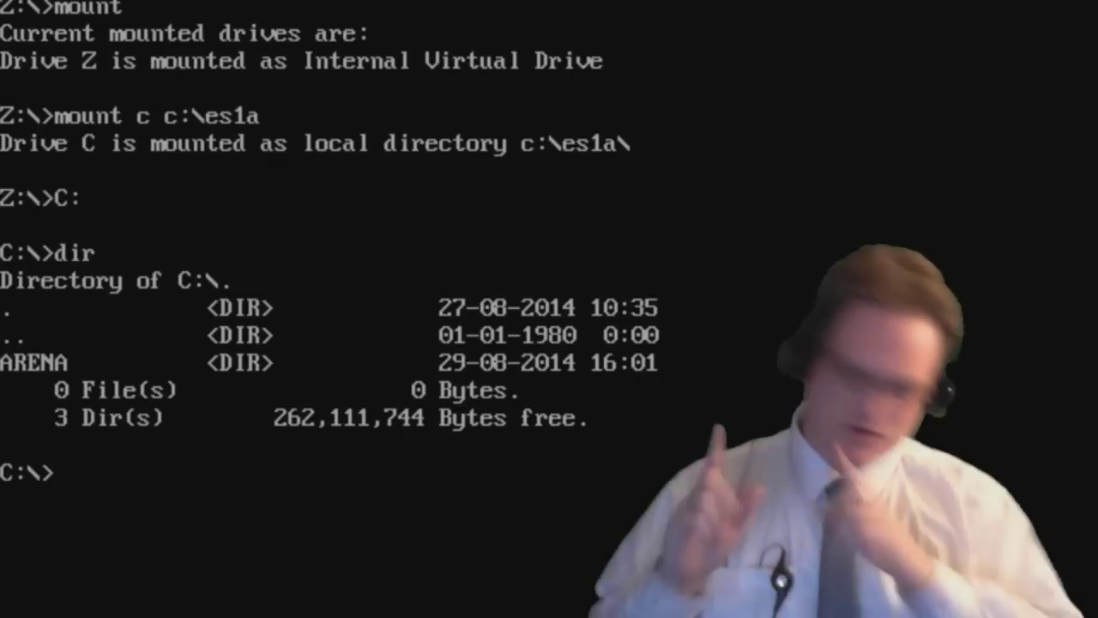
Change from the root of drive C to the arena directory.
type("cd ")
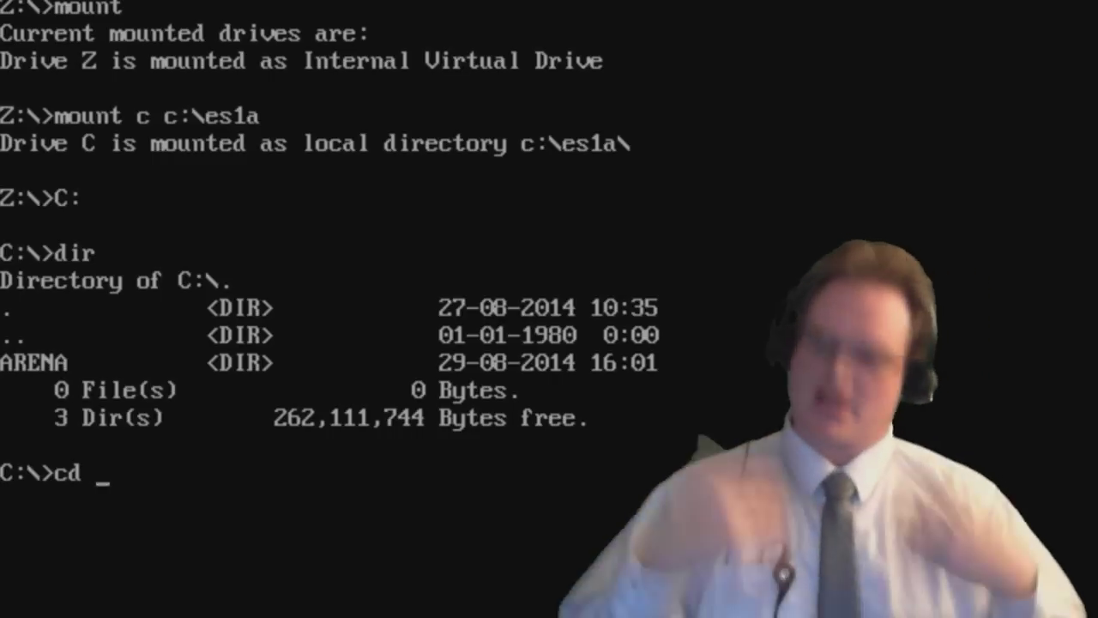
type("arena")
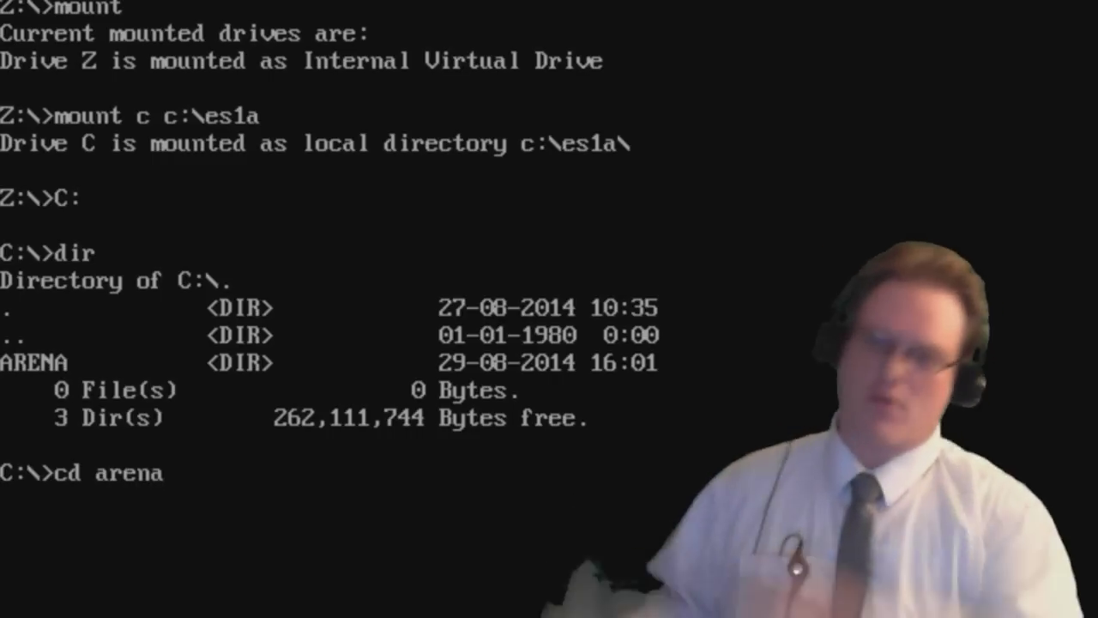
key("BackSpace")
key("Return")
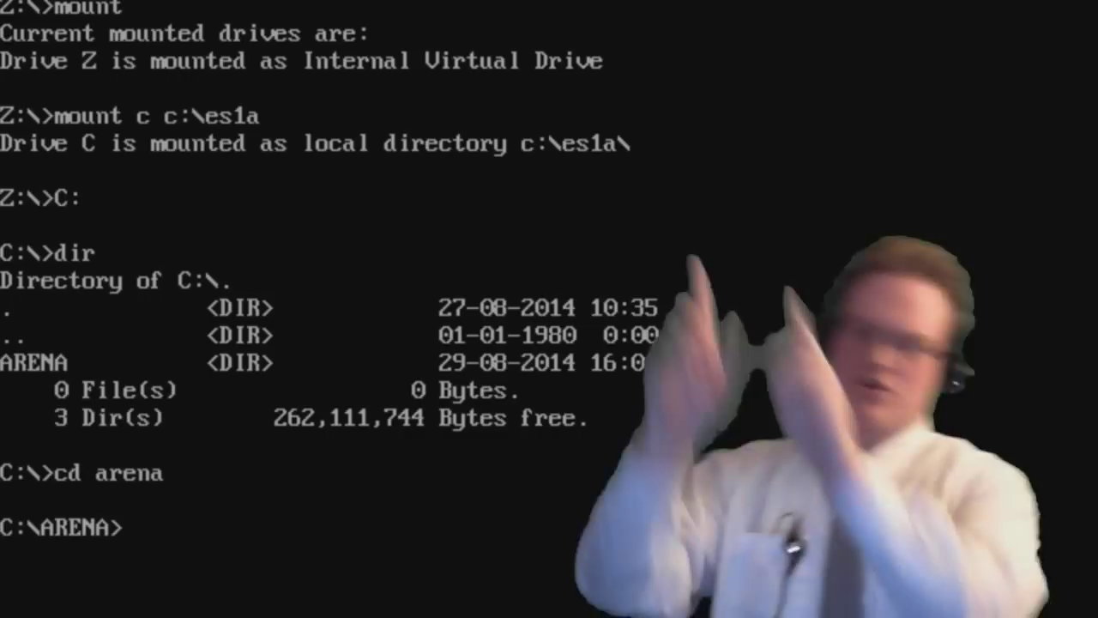
Run cd . in the arena directory and go up one level with cd ..
type("cd ..")
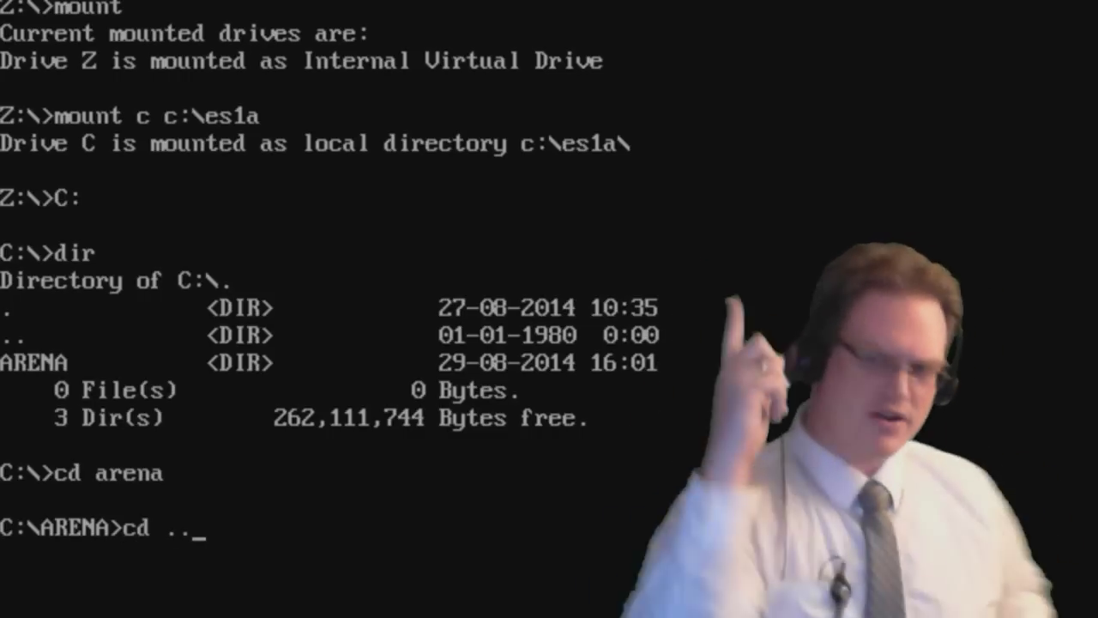
key("BackSpace")
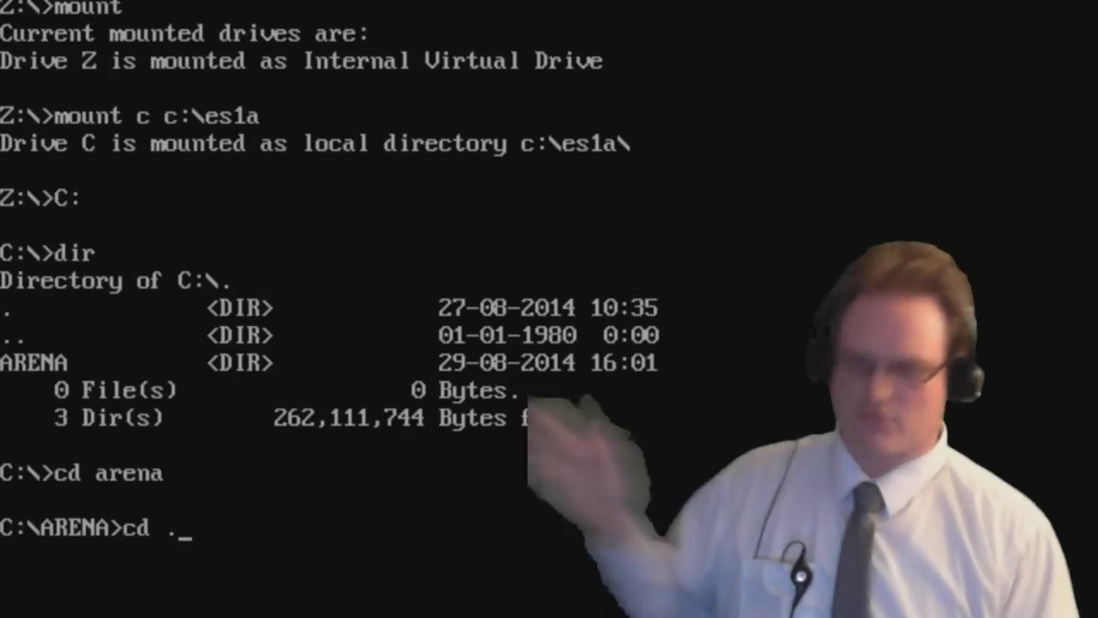
key("Return")
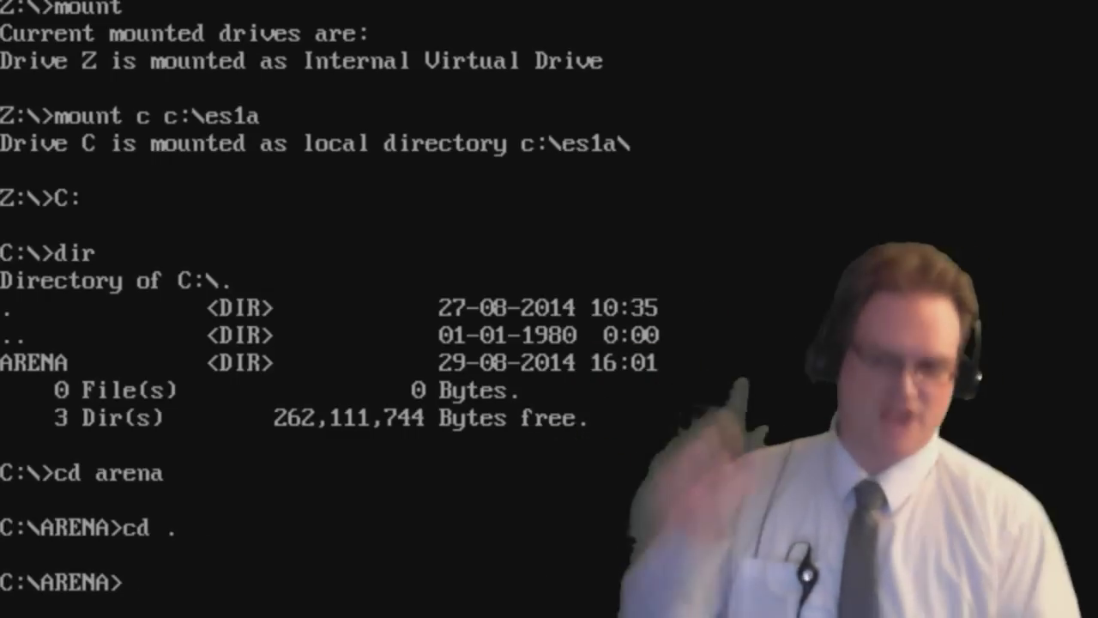
type("cd ..")
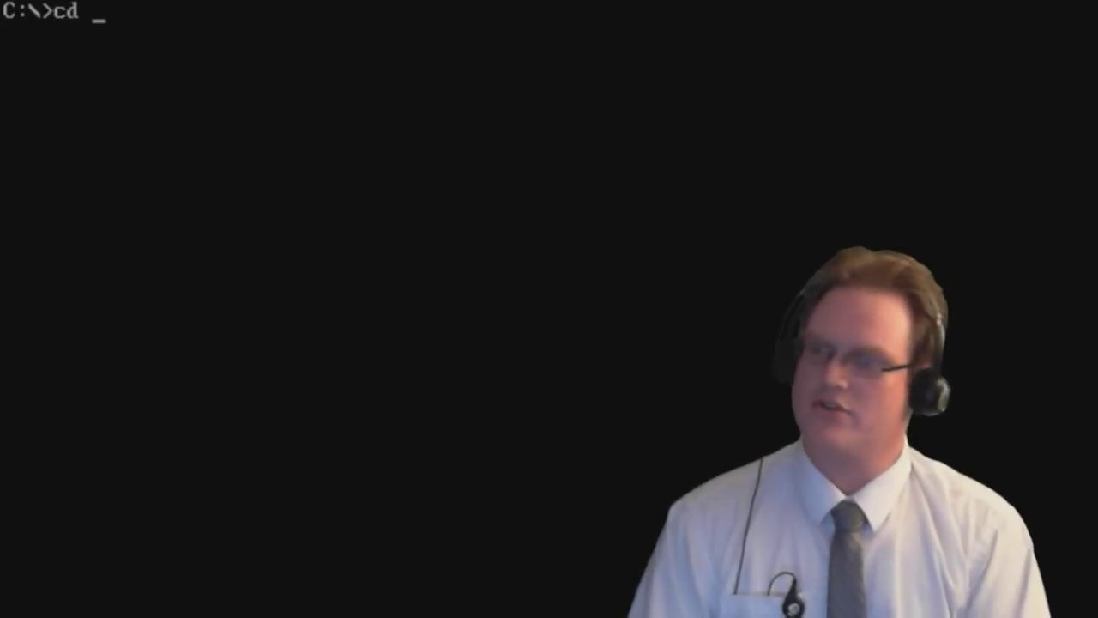
Change into the arena directory and list its contents with dir.
type("arena")
key("Return")
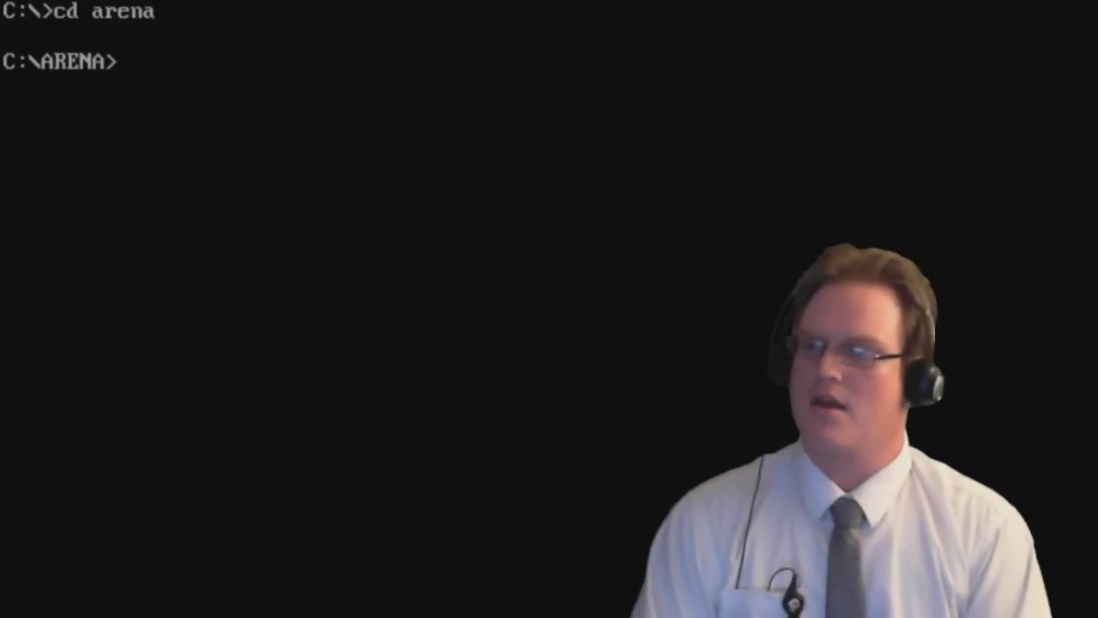
type("dir")
key("Return")
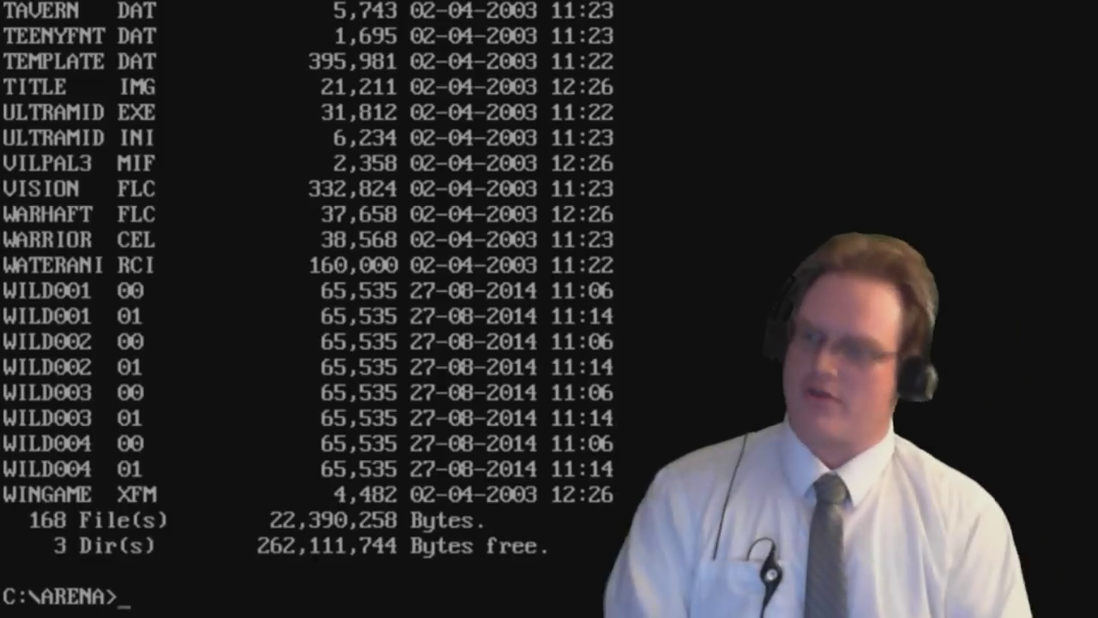
List the arena directory in wide format with dir /w and page by page with dir /w /p.
type("dir /")
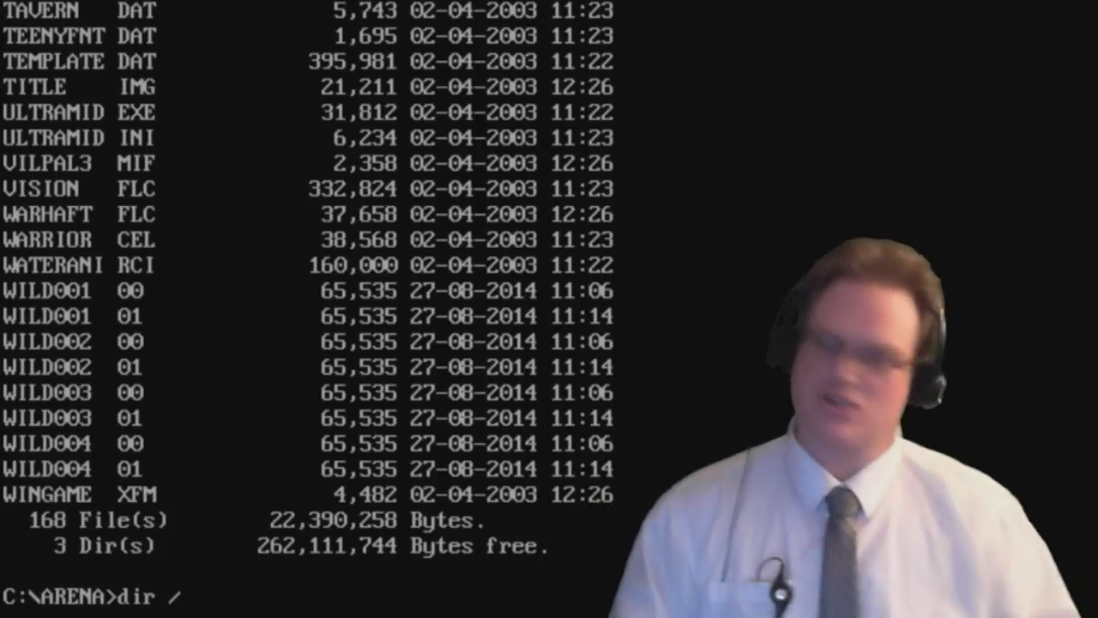
type("w")
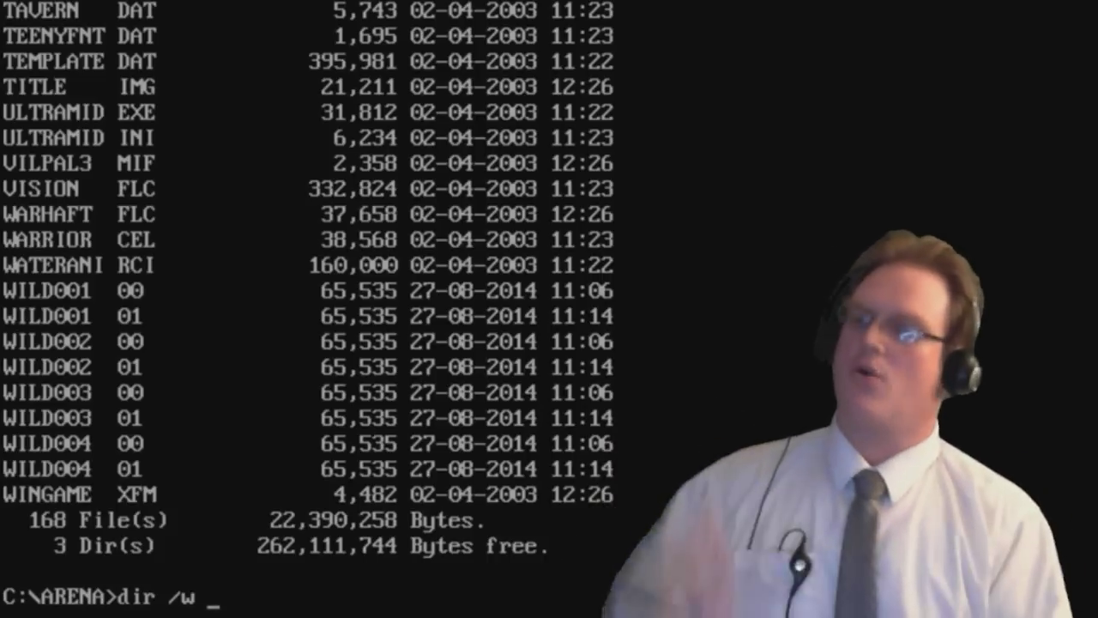
key("Return")
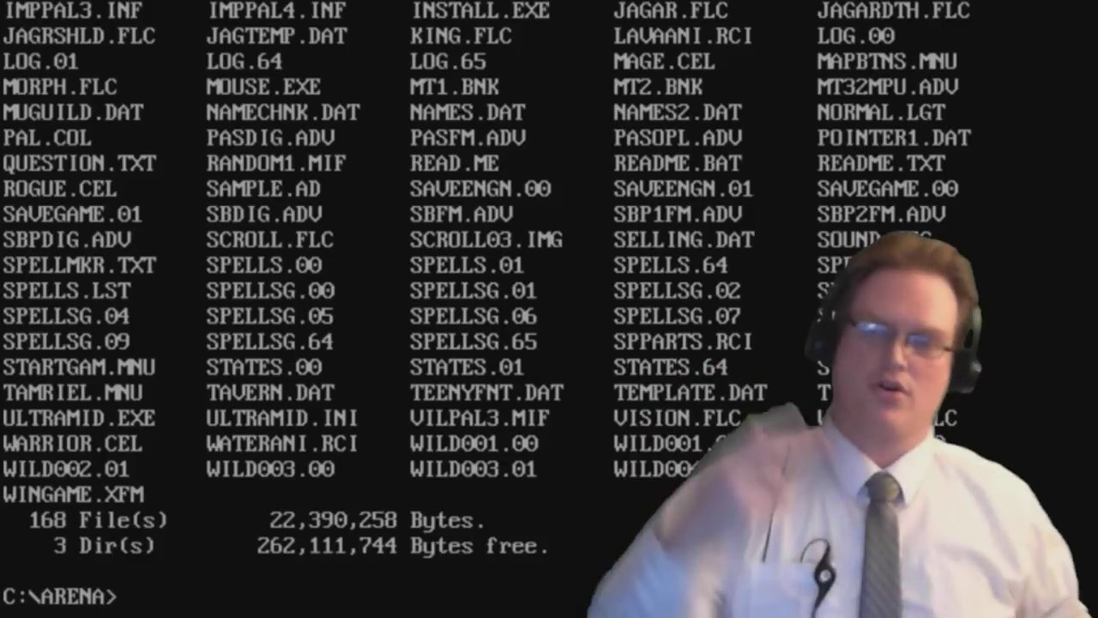
type("dir /w /p")
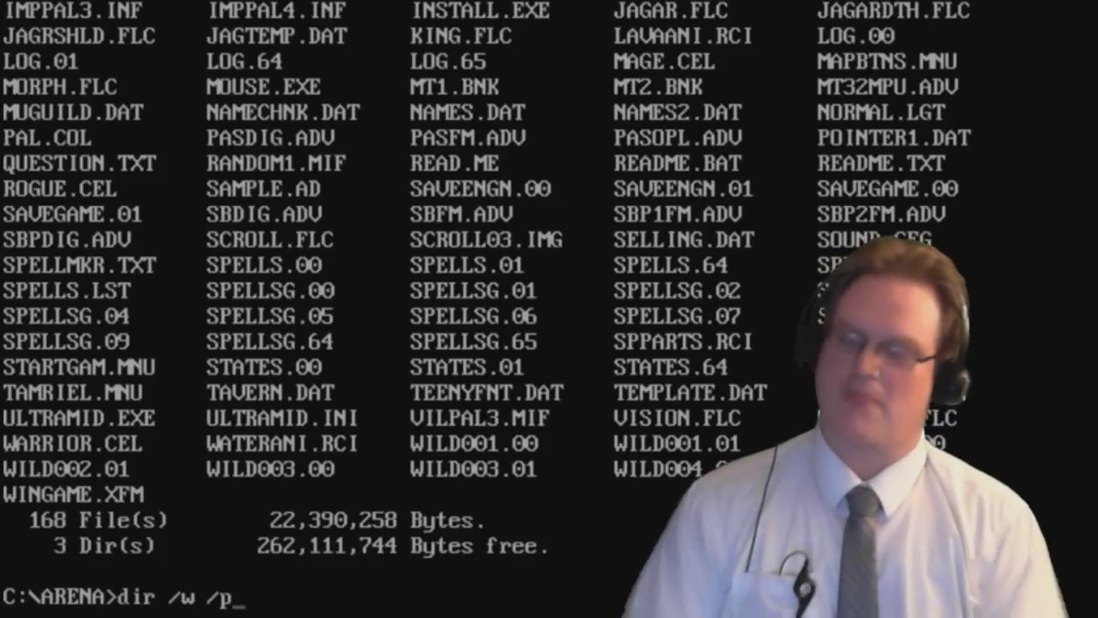
key("Return")
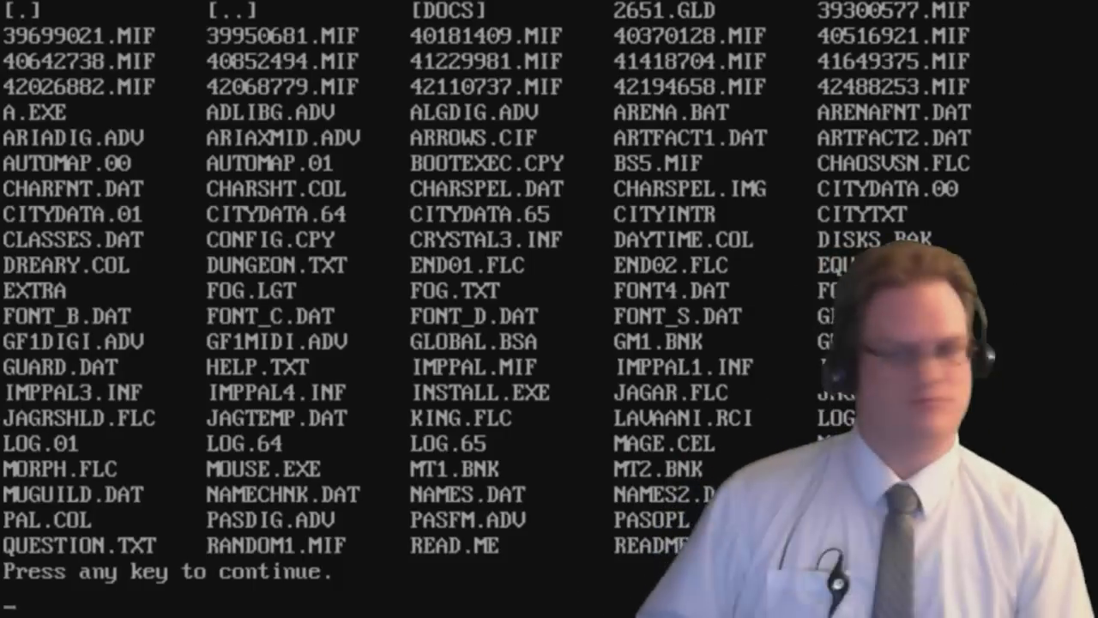
key("space")
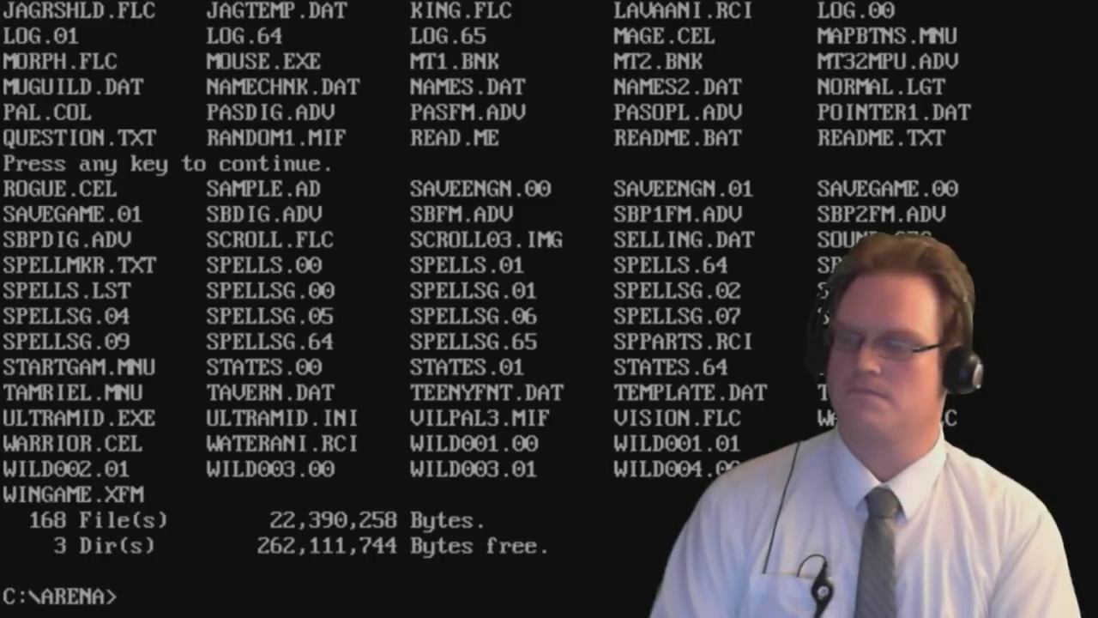
List only the executable files with dir *.exe and show the wide listing of the arena directory again.
type("dir arena")
key("Return")
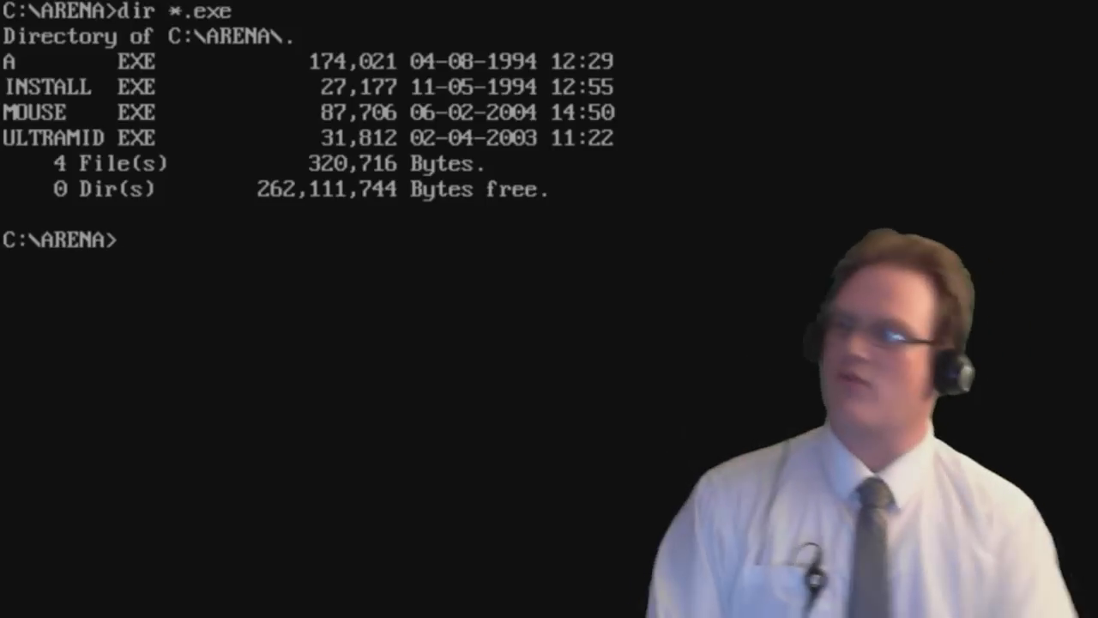
type("a.exe")
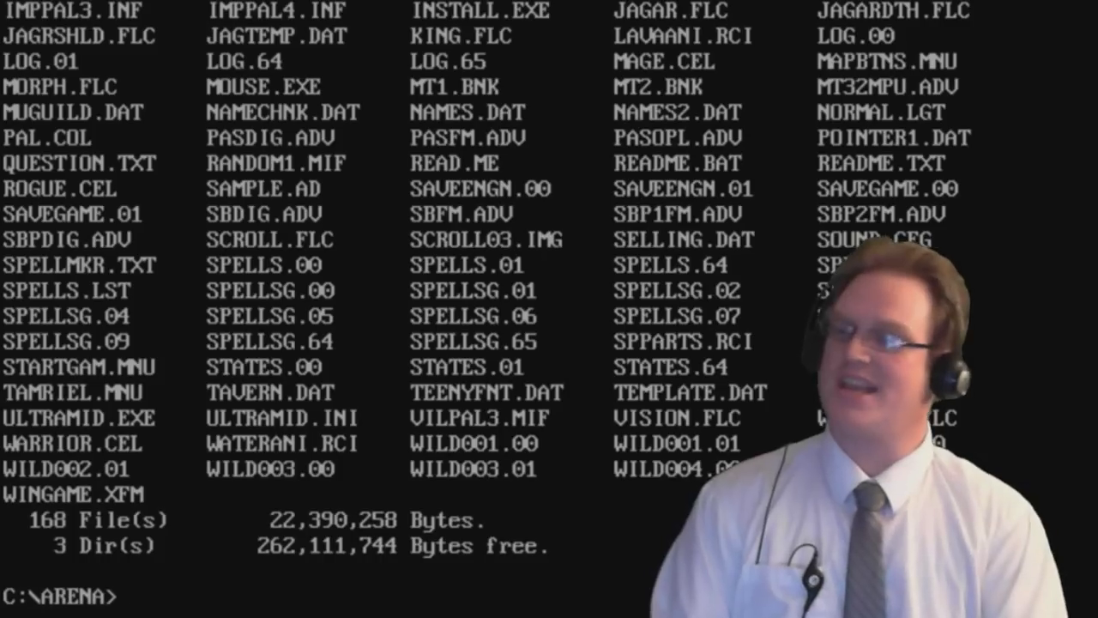
Unmount drive C with mount -u c, and mount c:\es2d as drive C with the option -freesize 1000.
type("cls")
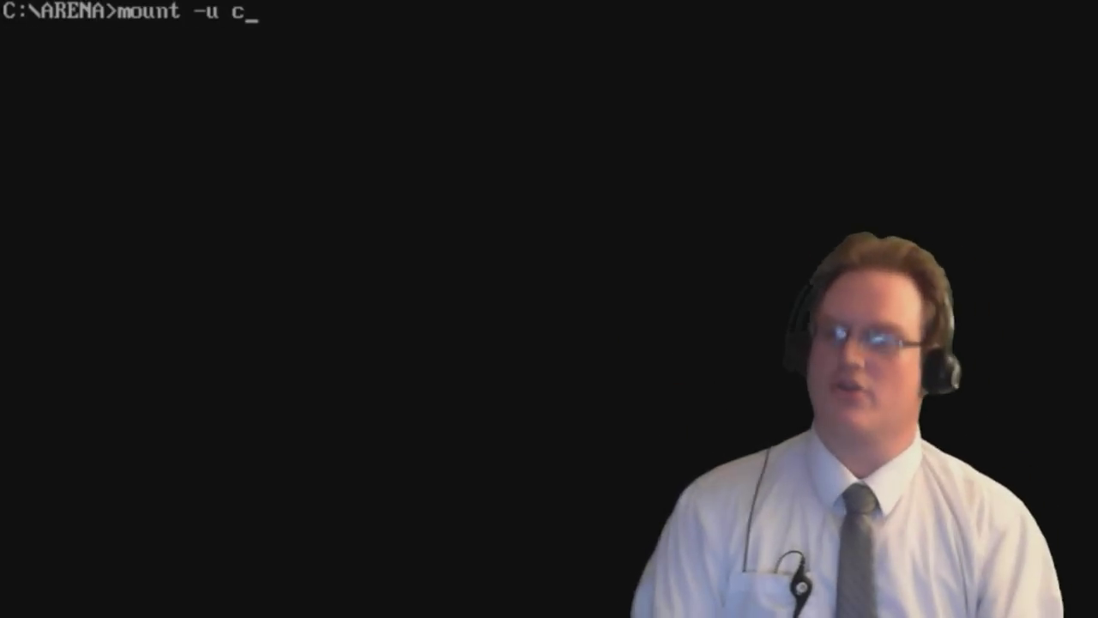
key("Return")
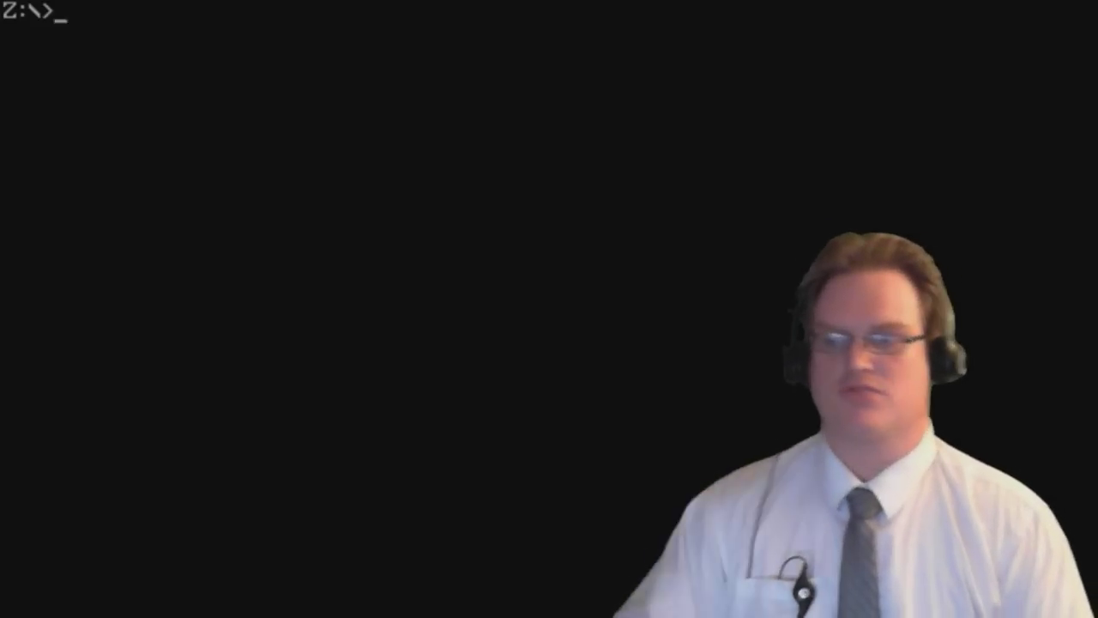
type("mount c")
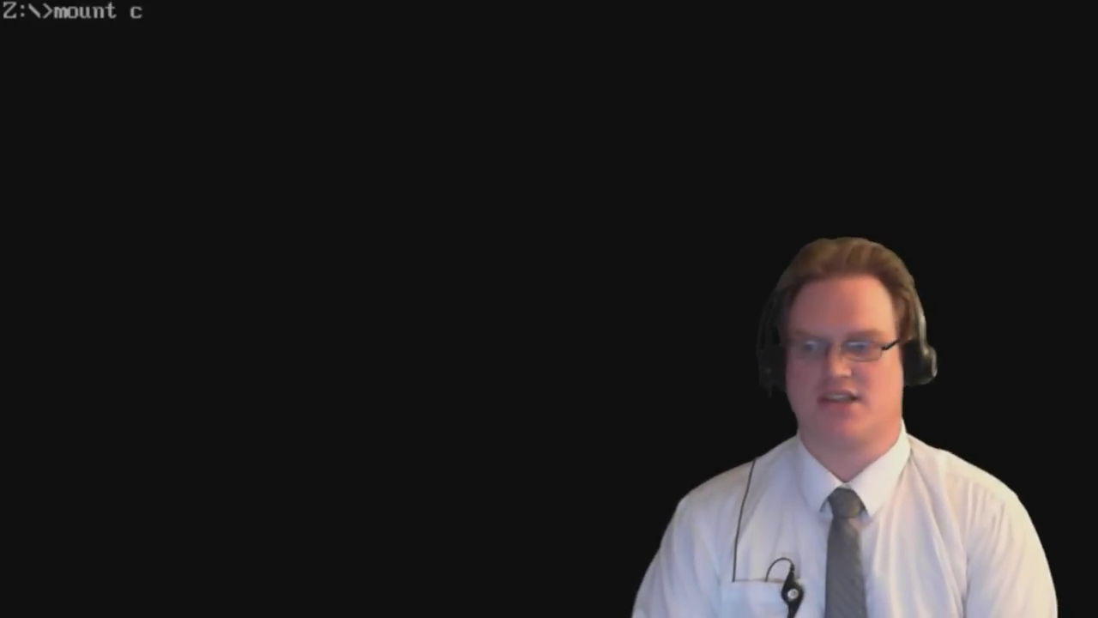
type(" c:\\")
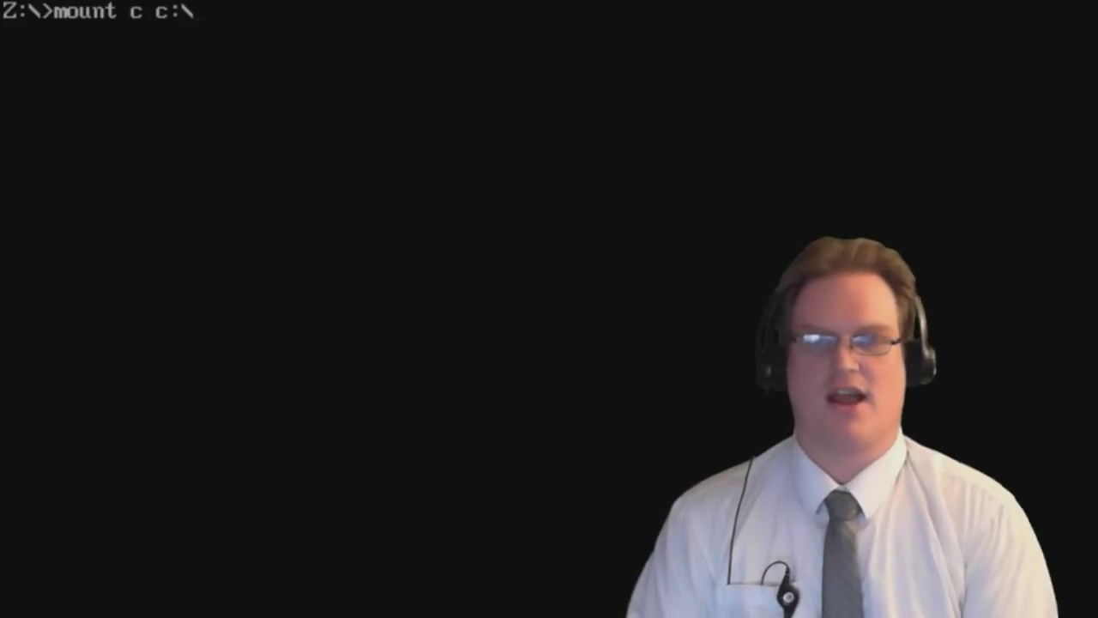
type("es2d -")
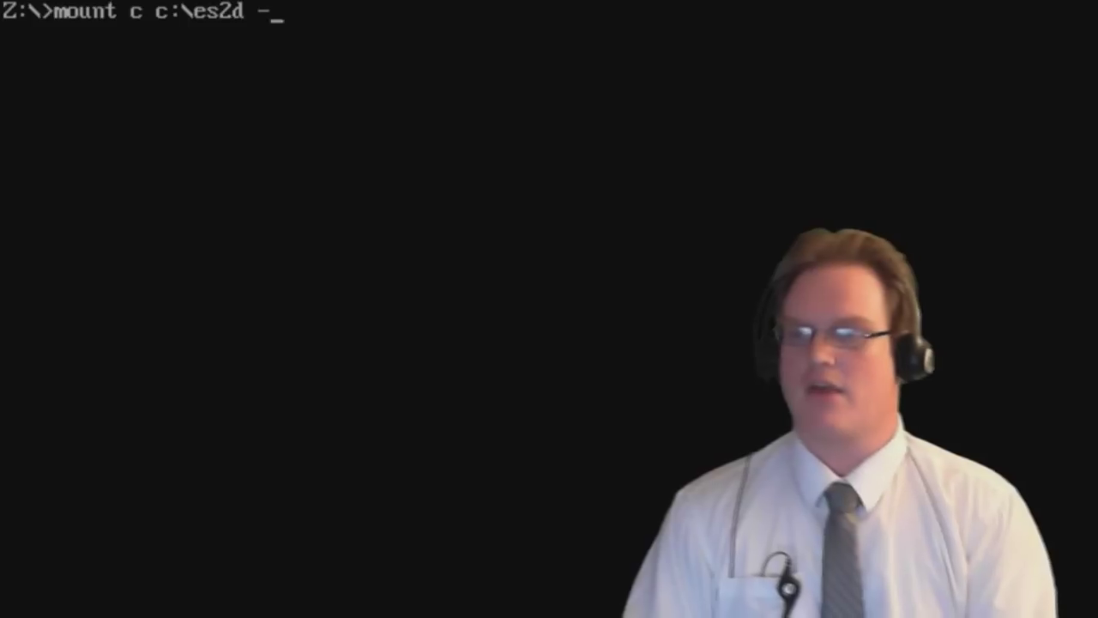
type("freesize 1000")
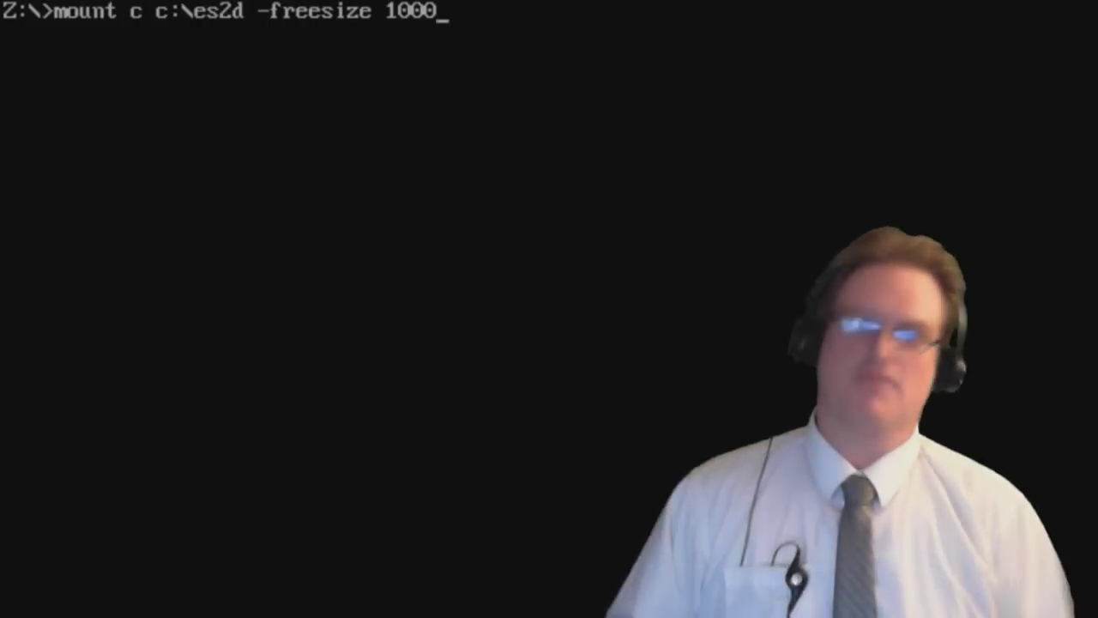
key("Return")
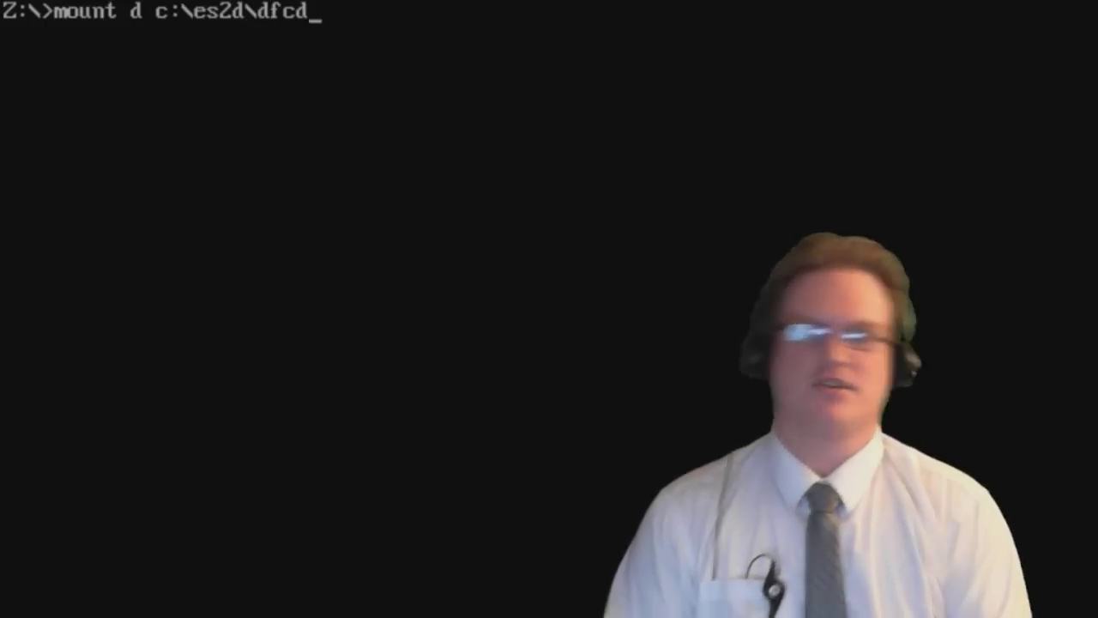
Mount the folder c:\es2d\dfcd as drive D with type cdrom and the label Daggerfall.
type("\\")
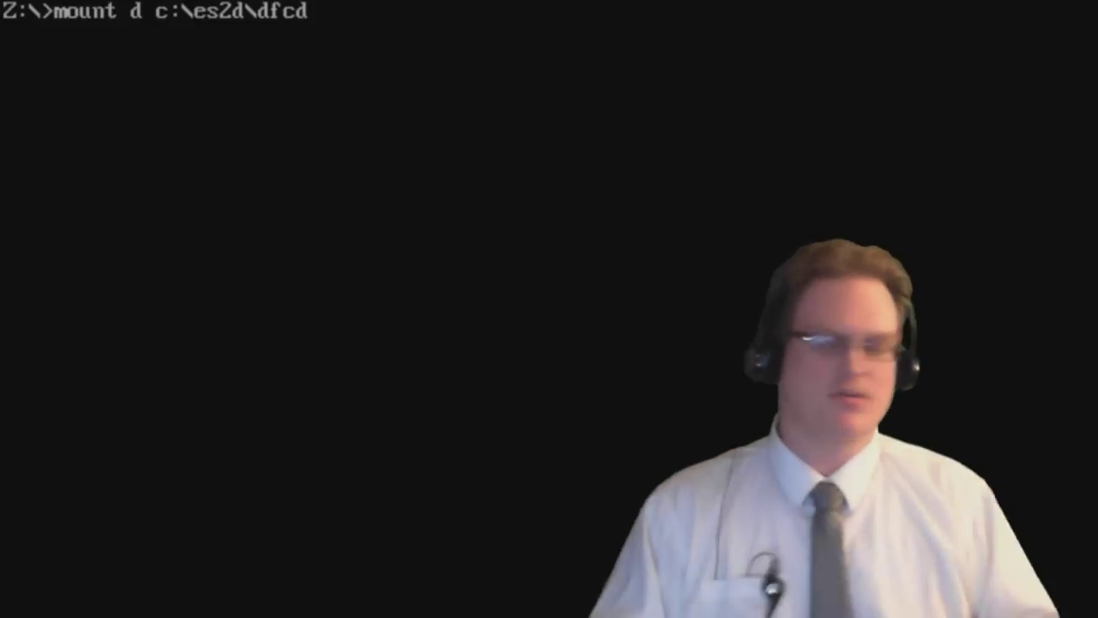
type("-t")
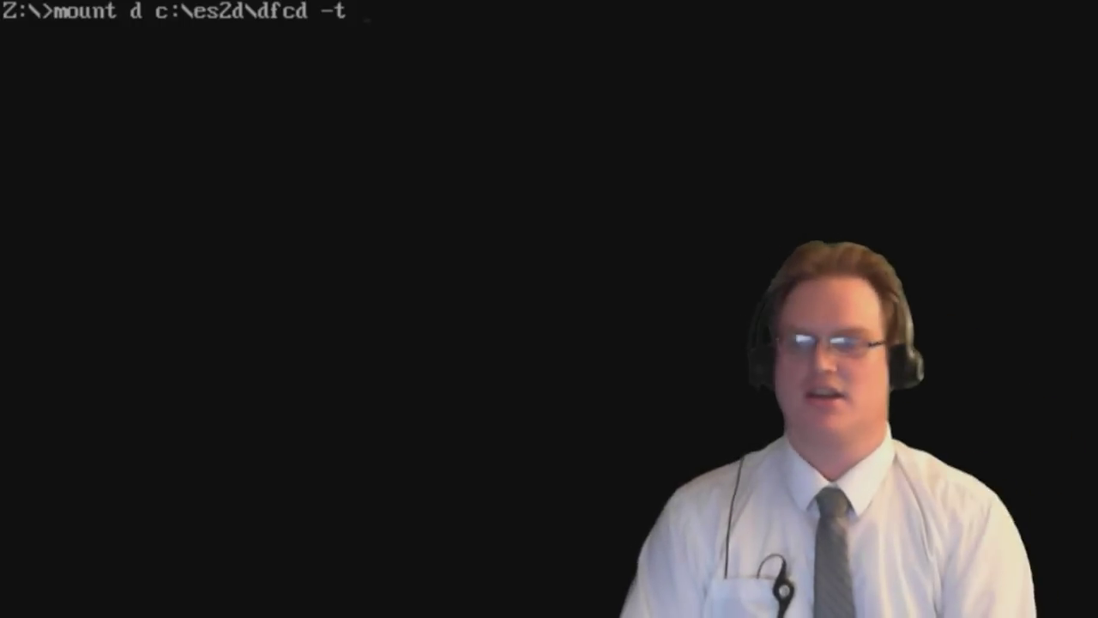
type(" cdrom")
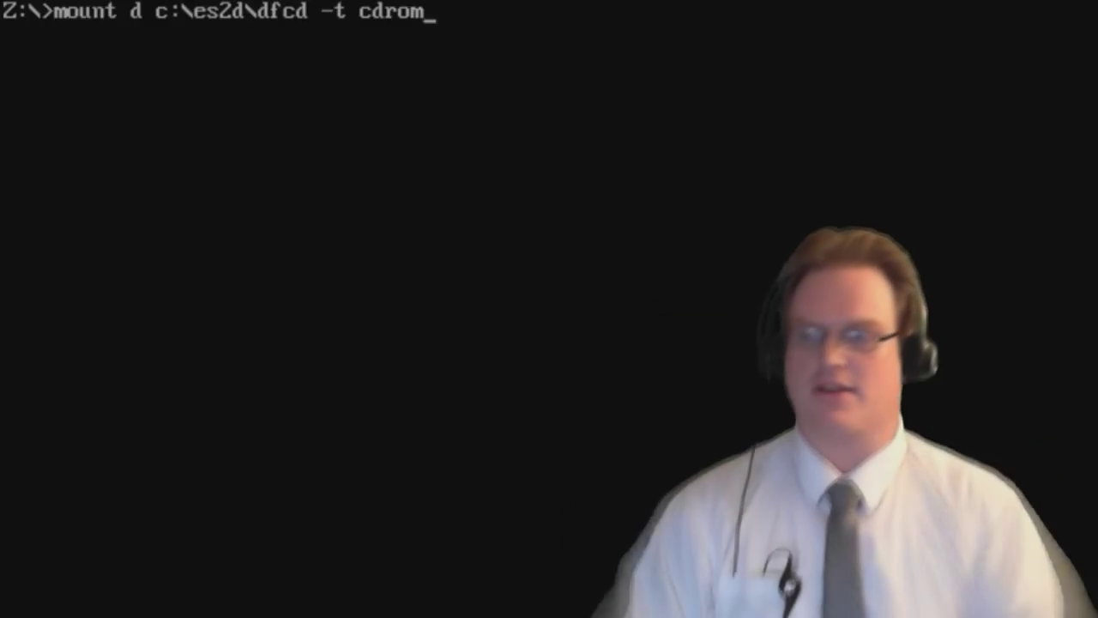
type("-lab")
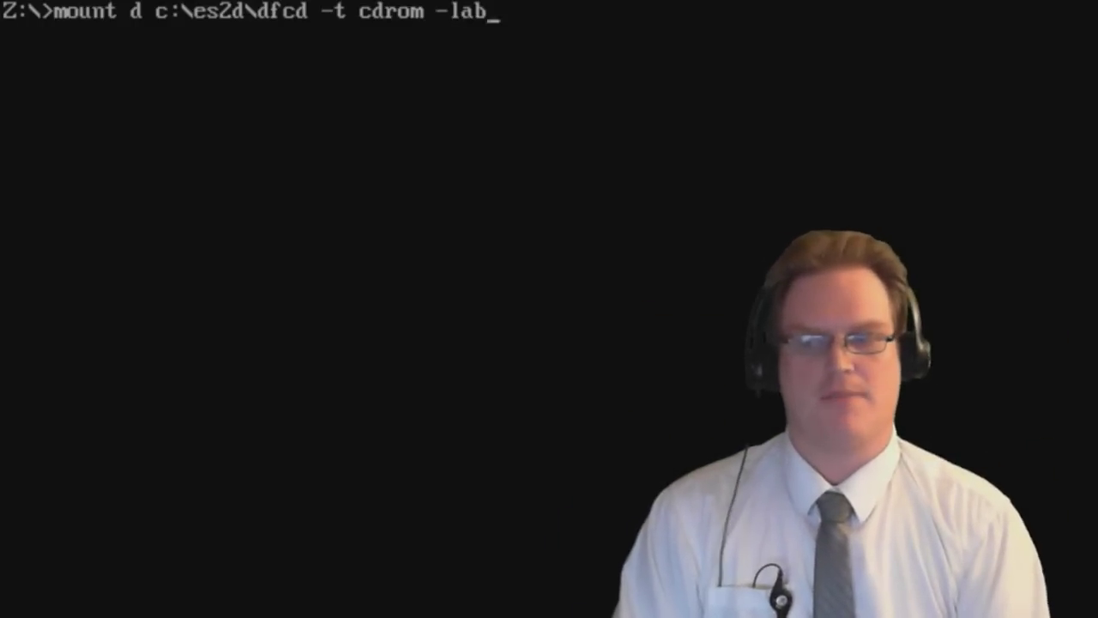
type("el Daggerfall")
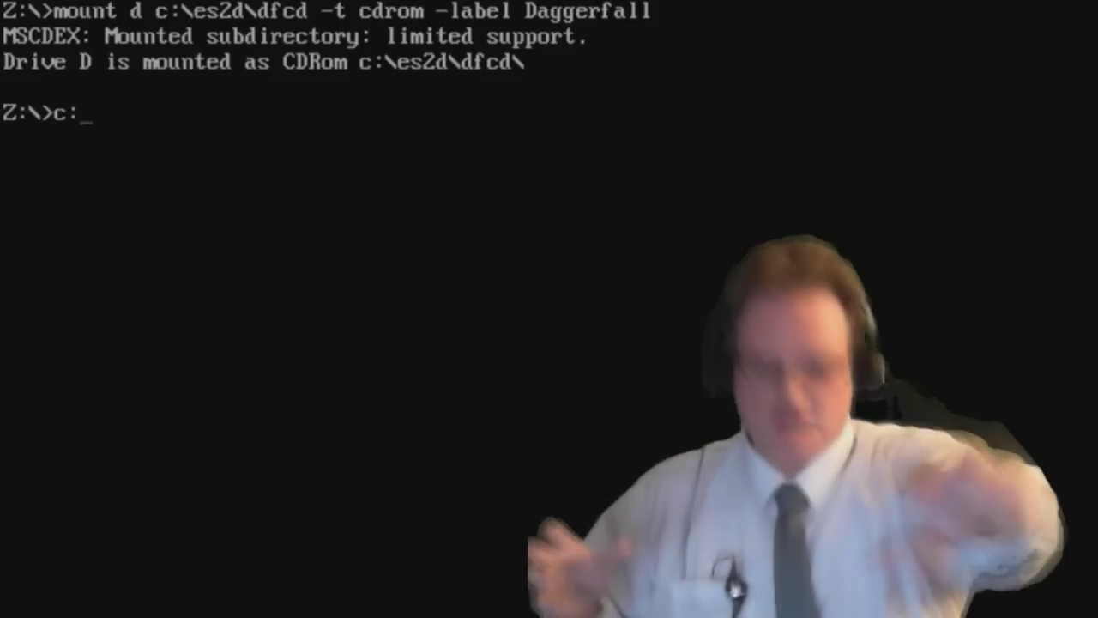
Switch to drive C: and list the contents of its root directory.
key("Return")
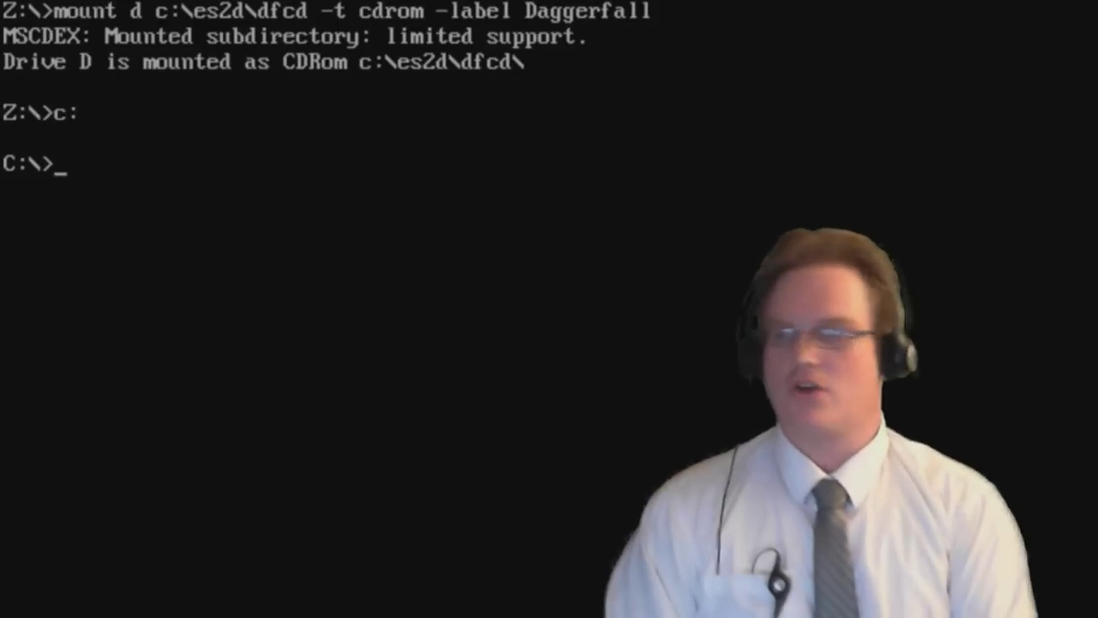
type("dir")
key("Return")
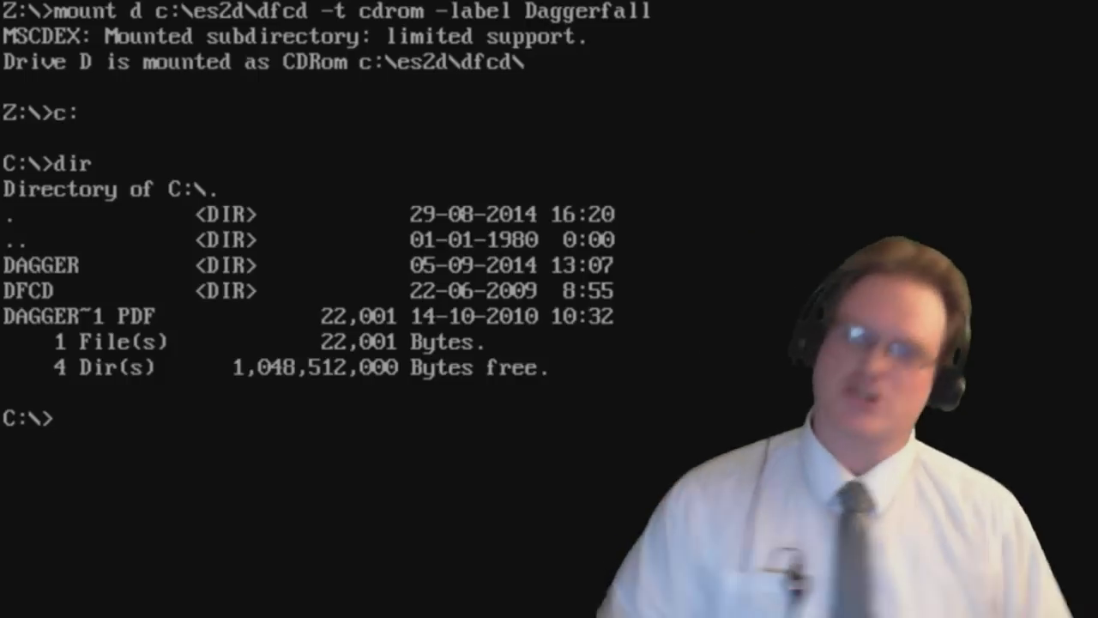
Change to the dagger directory and list its contents with dir and in wide format with dir /w.
type("cd dagger")
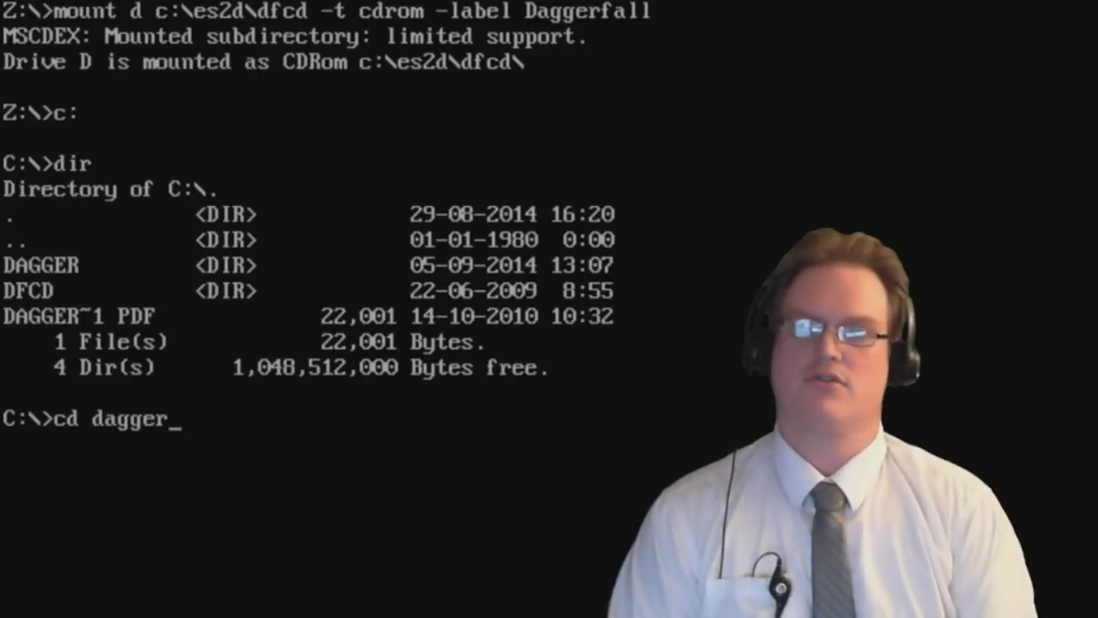
key("Return")
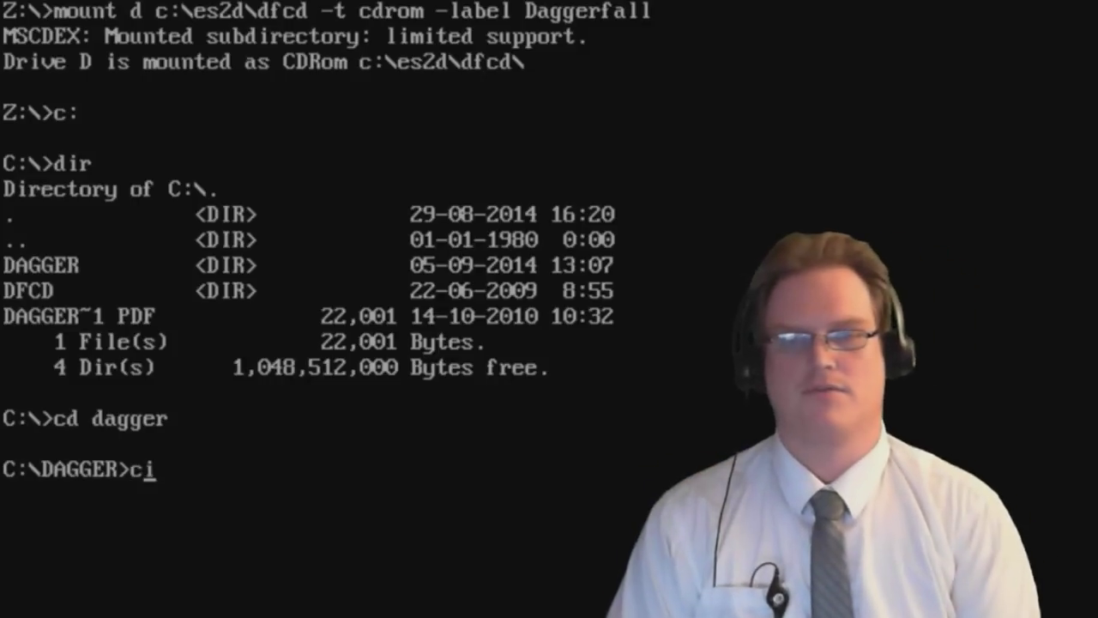
key("BackSpace")
key("BackSpace")
type("di")
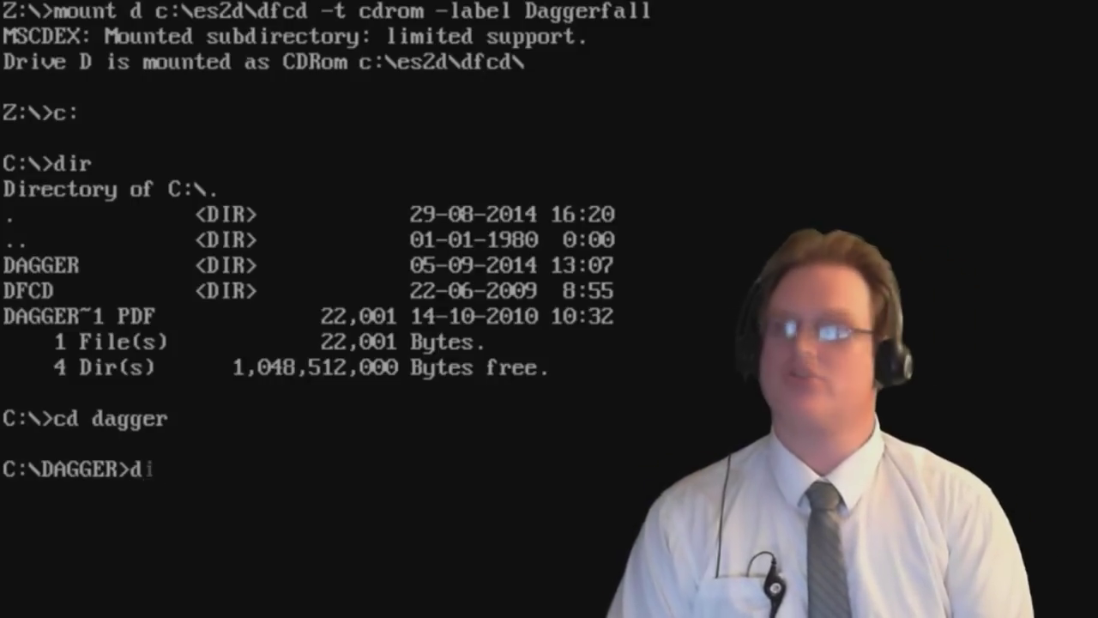
type("r")
key("Return")
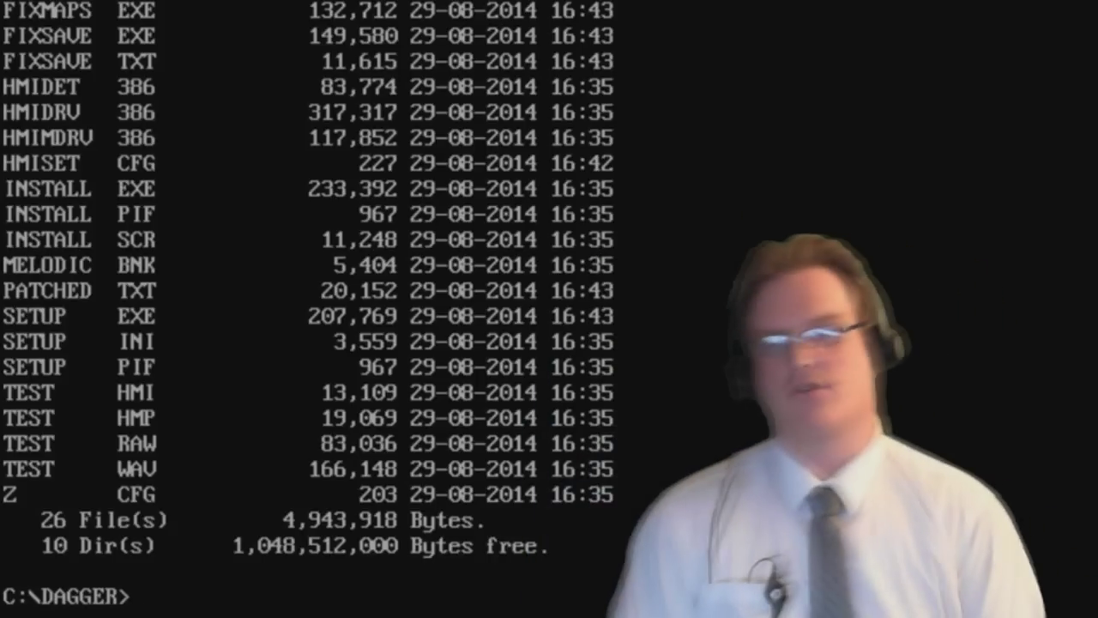
type("dir /w")
key("Return")
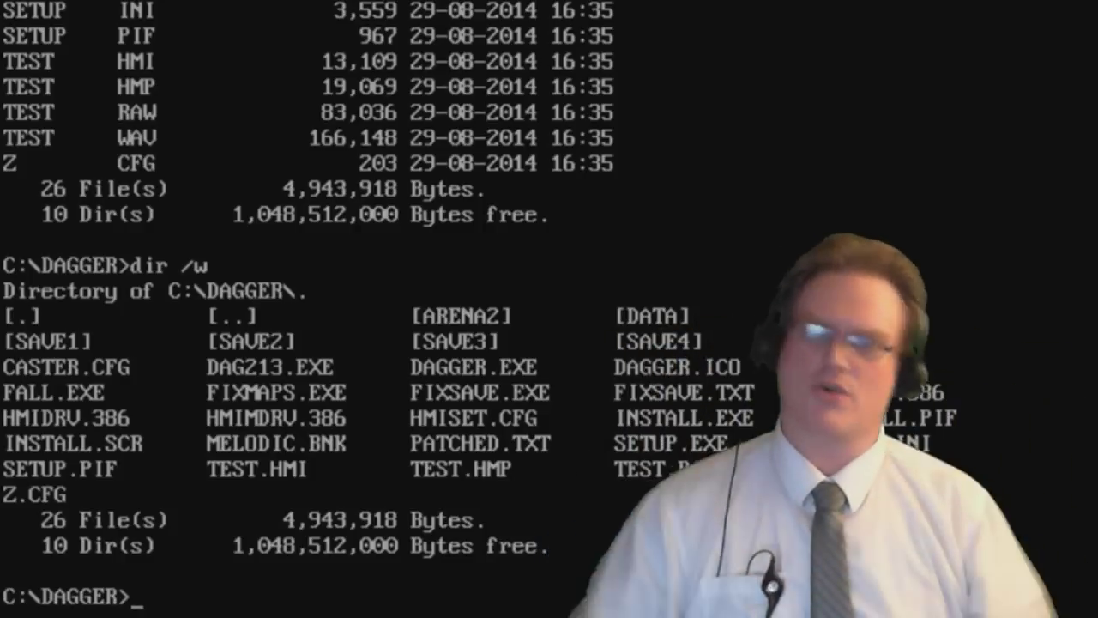
List the executable files with dir *.exe and launch Daggerfall with the dagger command.
type("dir ")
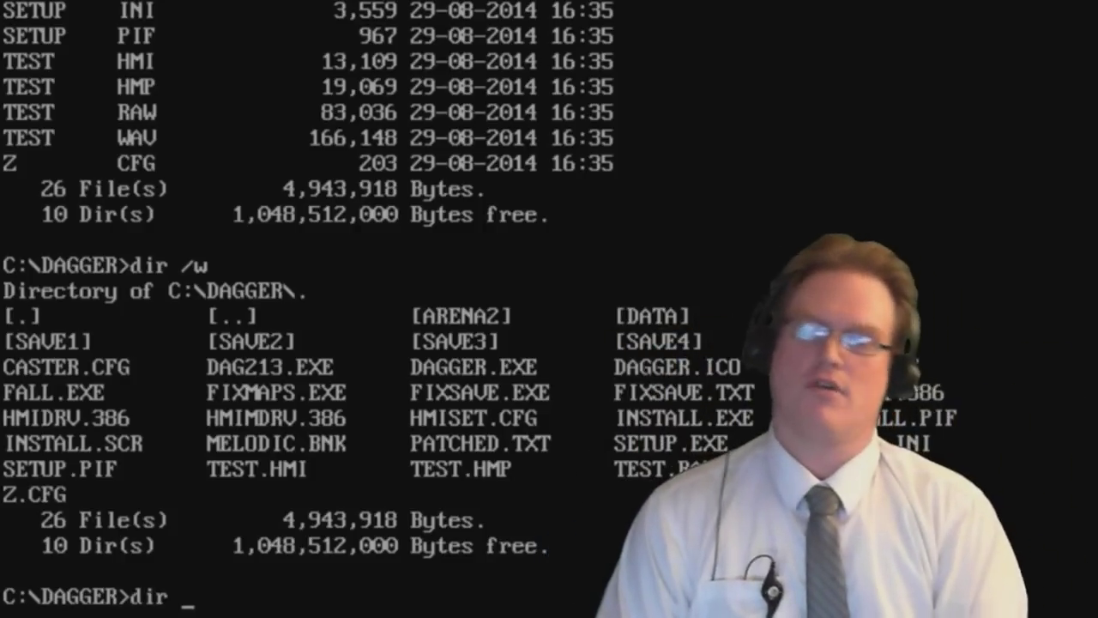
type("*.exe")
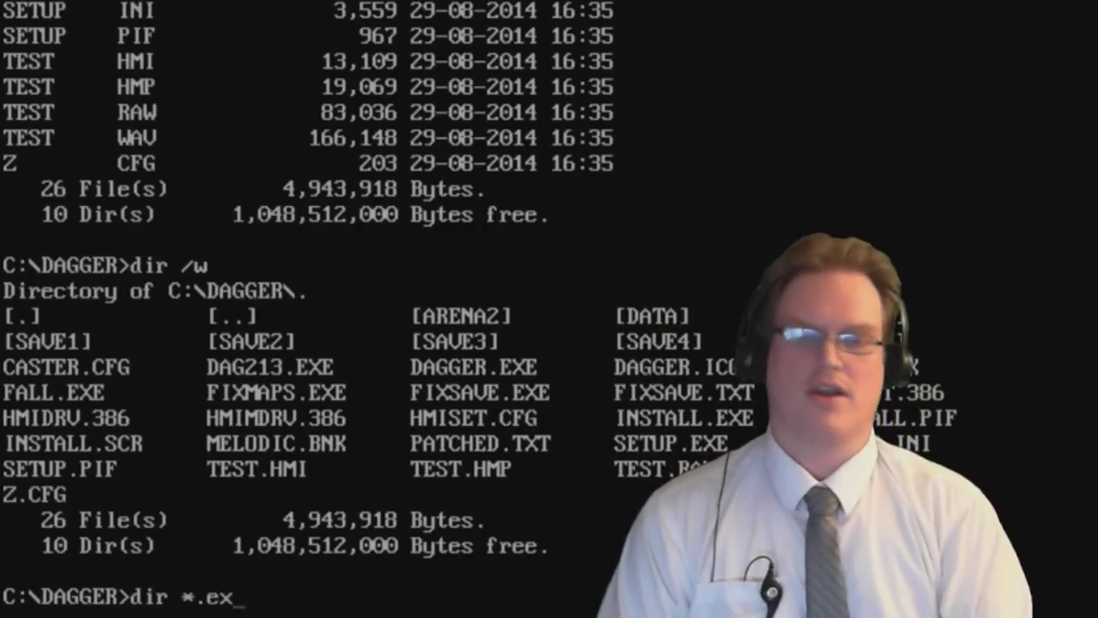
key("Return")
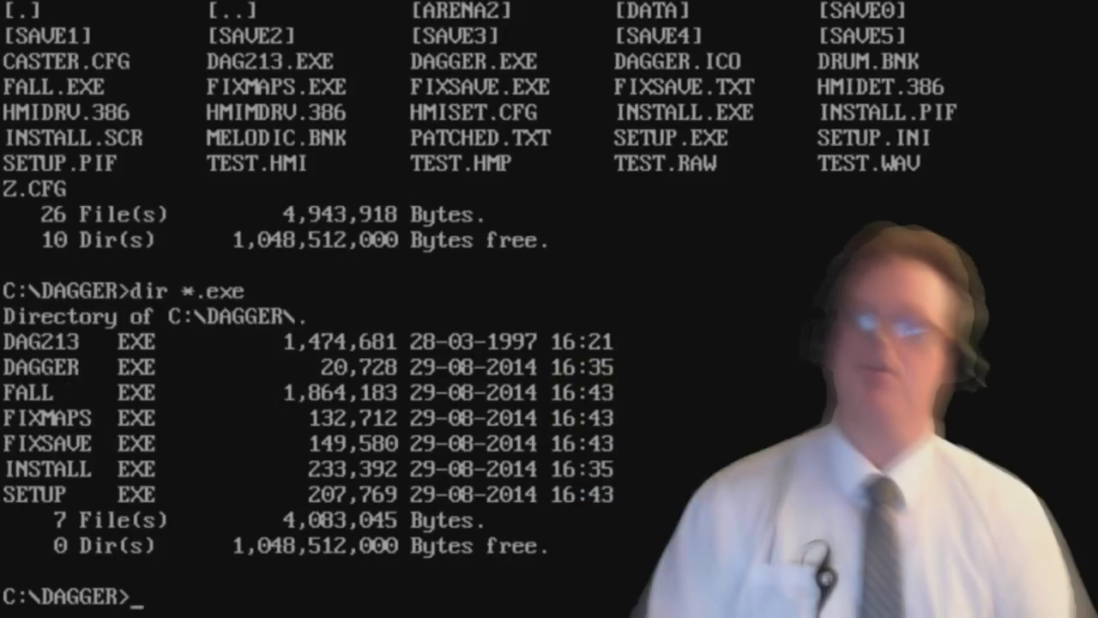
type("dagger")
key("Return")
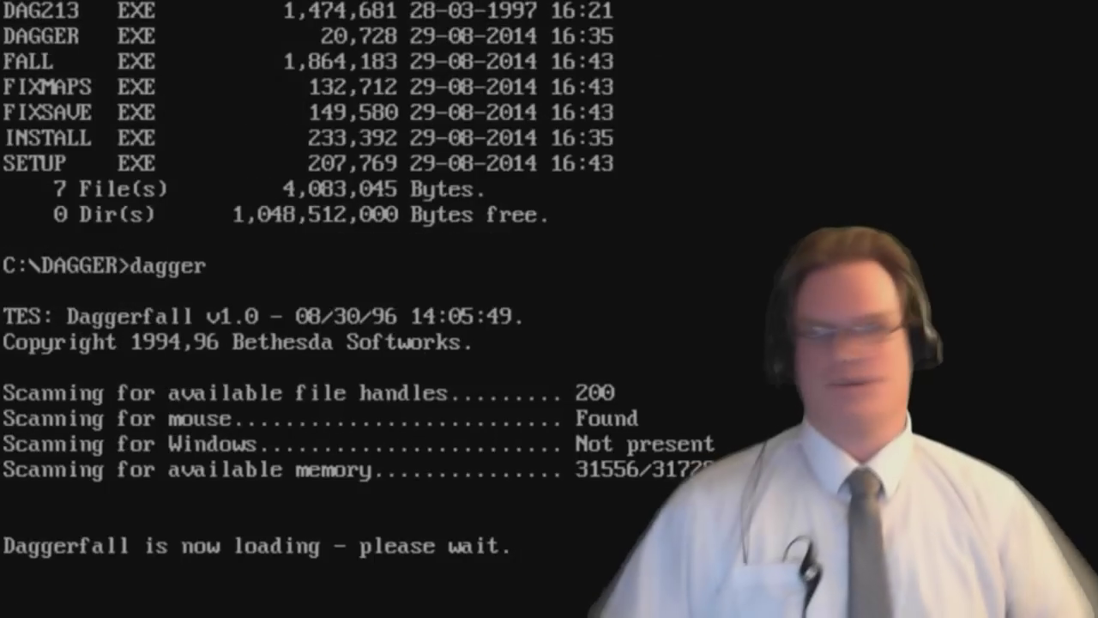